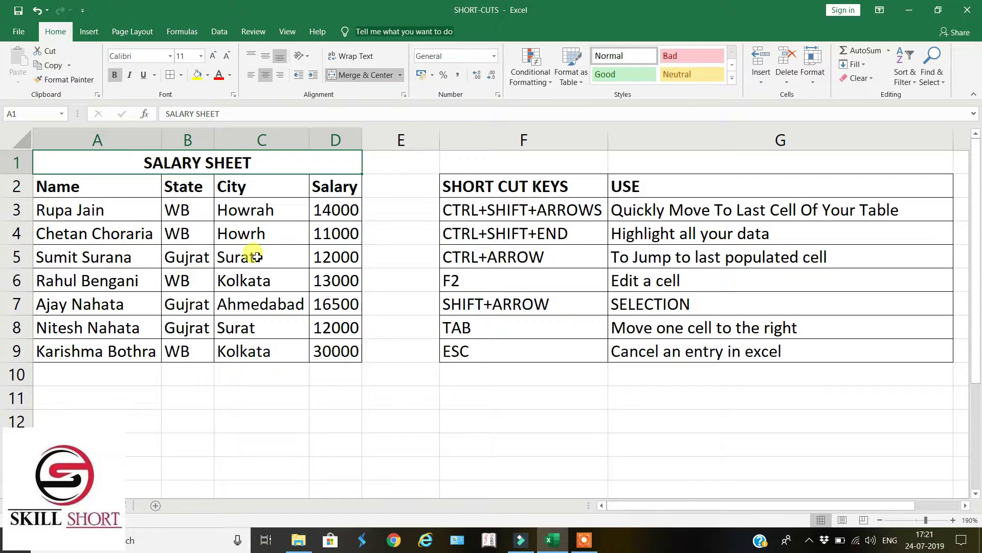
# - Grow and shrink the selection row by row from the title with Shift+Down/Up, then collapse it
pyautogui.hotkey('shift', 'Down')
pyautogui.hotkey('shift', 'Down')
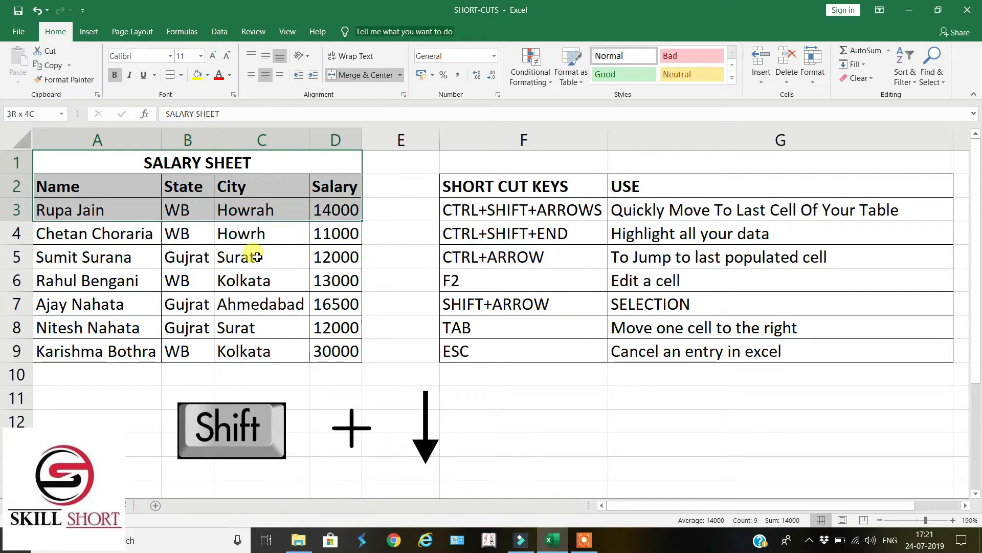
pyautogui.hotkey('shift', 'Down')
pyautogui.hotkey('shift', 'Down')
pyautogui.hotkey('shift', 'Down')
pyautogui.hotkey('shift', 'Down')
pyautogui.hotkey('shift', 'Down')
pyautogui.hotkey('shift', 'Down')
pyautogui.hotkey('shift', 'Up')
pyautogui.hotkey('shift', 'Up')
pyautogui.hotkey('shift', 'Up')
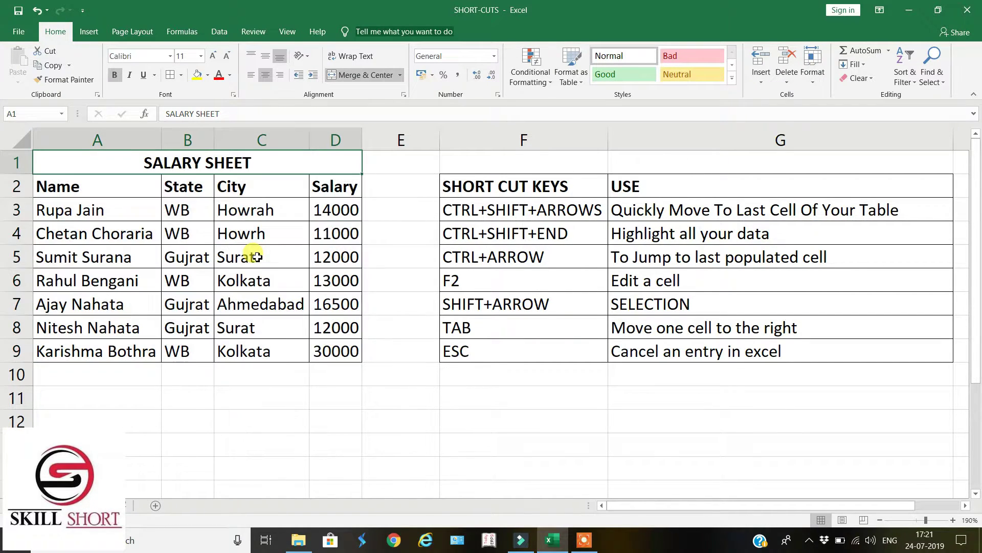
pyautogui.hotkey('shift', 'Down')
pyautogui.hotkey('shift', 'Down')
pyautogui.hotkey('shift', 'Down')
pyautogui.hotkey('shift', 'Down')
pyautogui.hotkey('shift', 'Down')
pyautogui.hotkey('shift', 'Down')
pyautogui.hotkey('shift', 'Down')
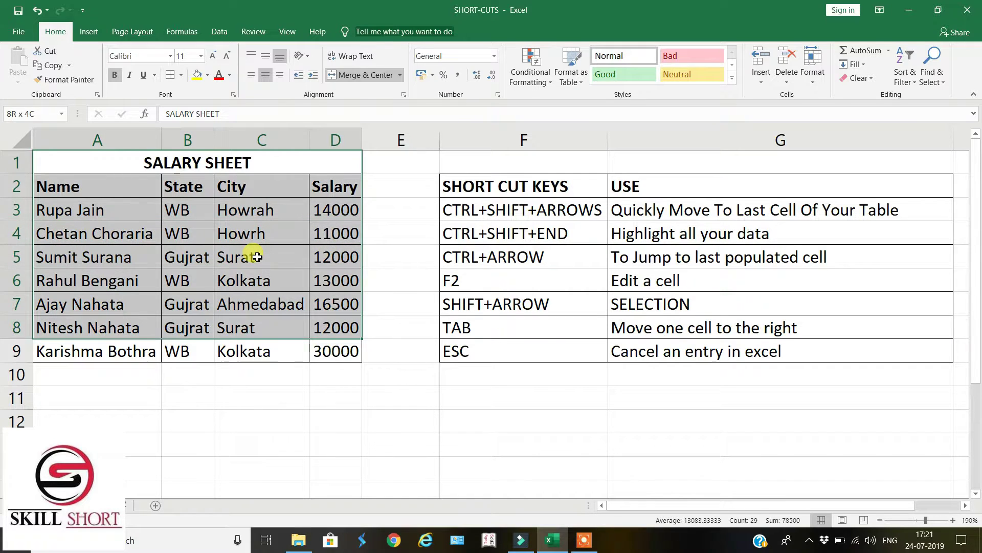
pyautogui.hotkey('shift', 'Down')
pyautogui.hotkey('ctrl', 'shift', 'Up')
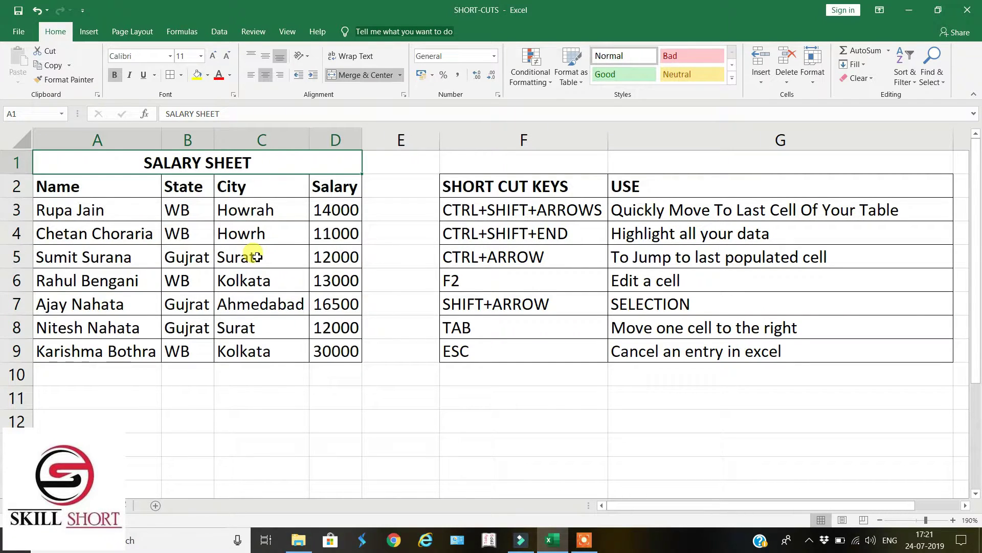
pyautogui.hotkey('shift', 'Down')
pyautogui.hotkey('shift', 'Down')
pyautogui.hotkey('shift', 'Down')
pyautogui.hotkey('shift', 'Down')
pyautogui.hotkey('shift', 'Down')
pyautogui.hotkey('shift', 'Down')
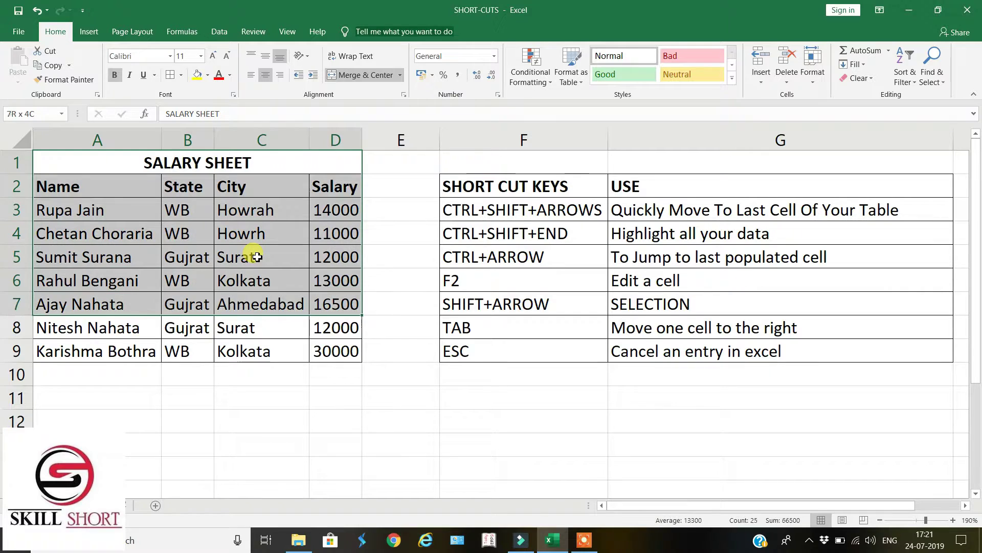
pyautogui.hotkey('shift', 'Down')
pyautogui.hotkey('shift', 'Down')
pyautogui.hotkey('ctrl', 'shift', 'Up')
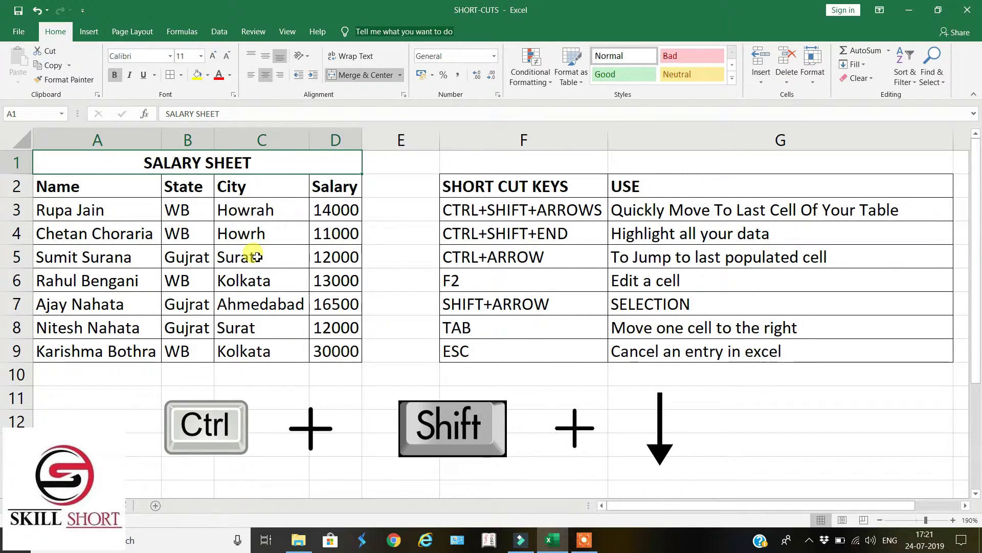
# - Select the whole salary table A1:D9 with Ctrl+Shift+Down, releasing and reselecting it several times
pyautogui.hotkey('ctrl', 'shift', 'Down')
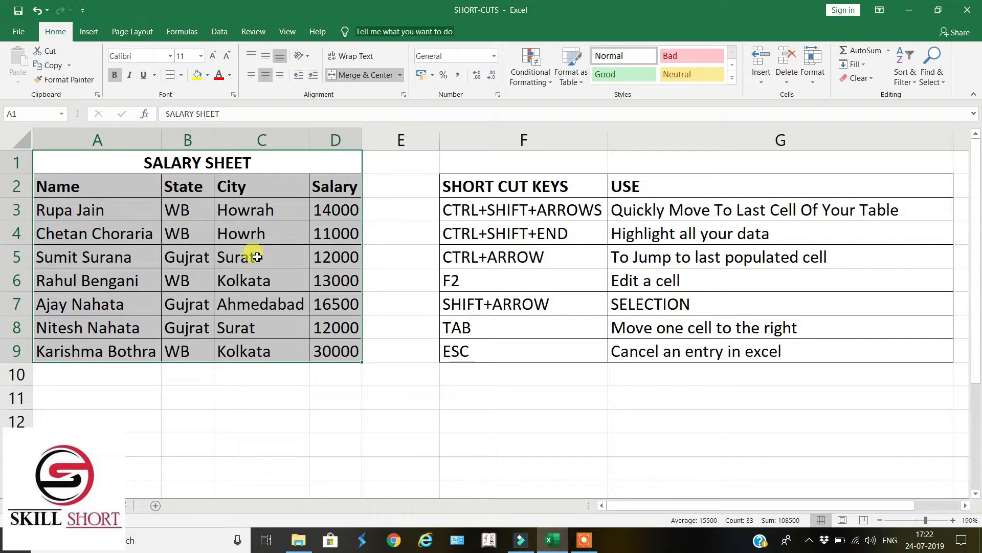
pyautogui.hotkey('ctrl', 'shift', 'Up')
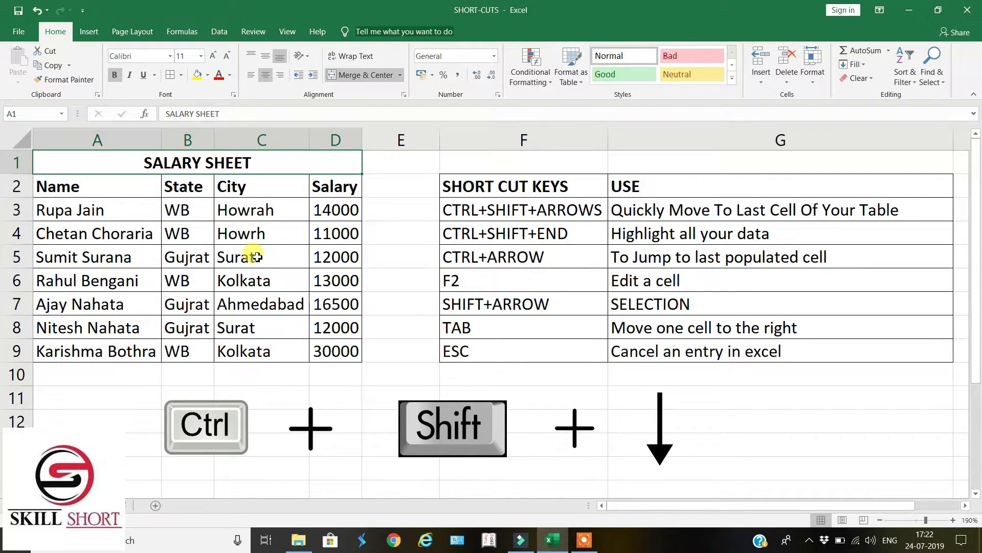
pyautogui.hotkey('ctrl', 'shift', 'Down')
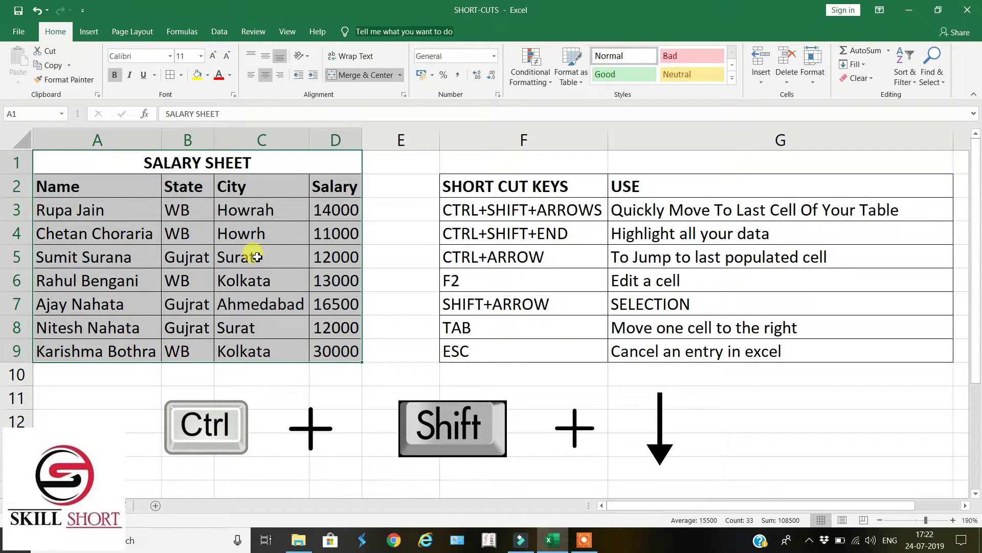
pyautogui.hotkey('ctrl', 'shift', 'Up')
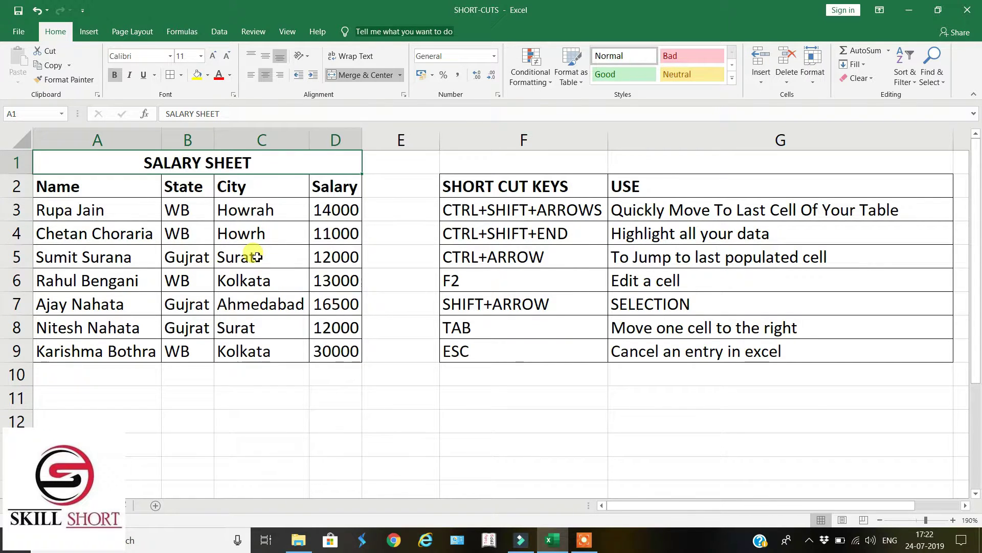
pyautogui.hotkey('ctrl', 'shift', 'Down')
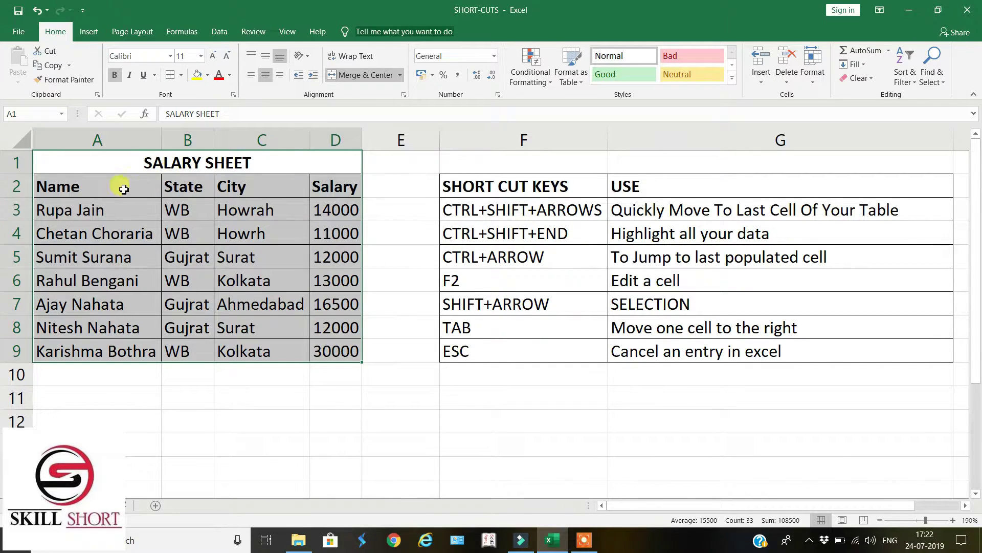
pyautogui.click(179, 160)
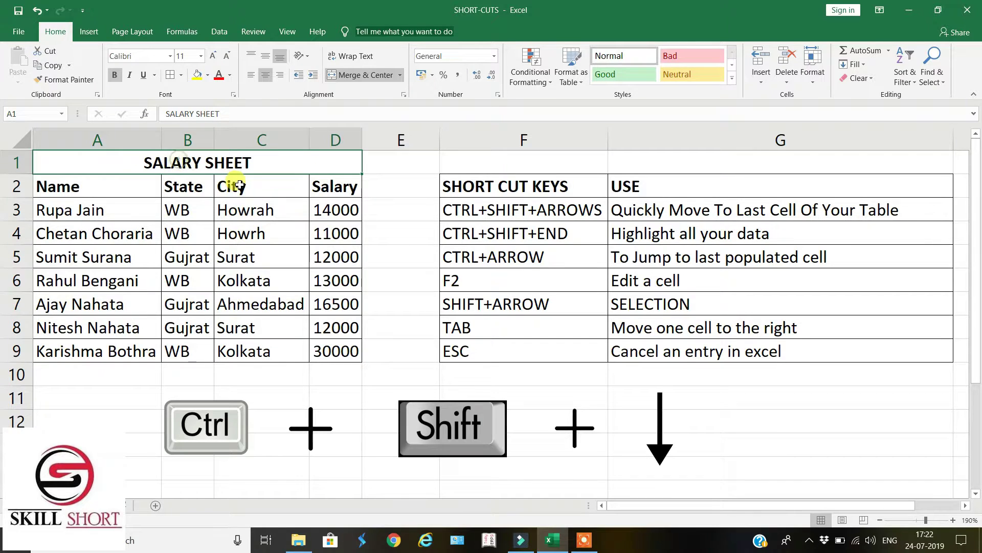
# - Select the table once more, then drop the selection and move to the Gujrat entry in B5
pyautogui.hotkey('ctrl', 'shift', 'Down')
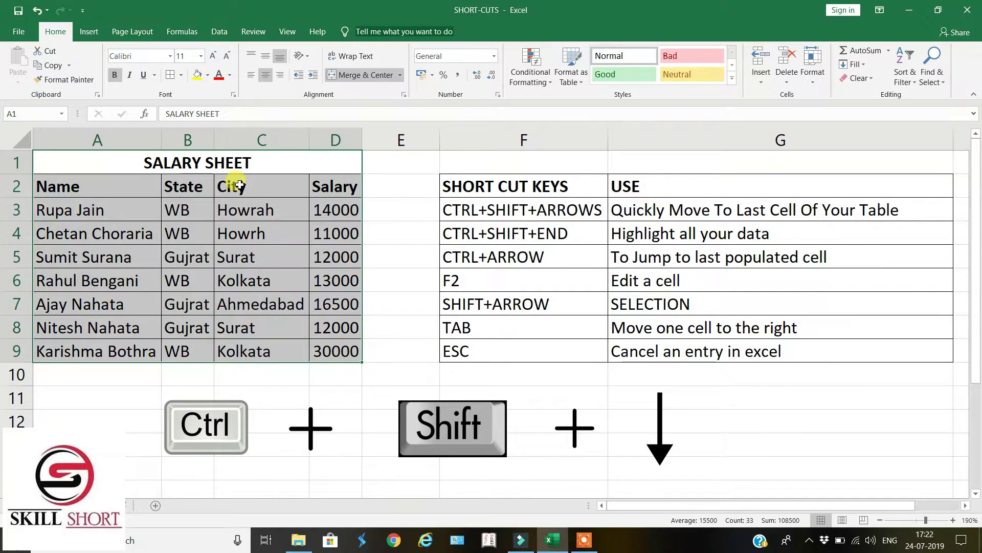
pyautogui.press('Down')
pyautogui.press('Down')
pyautogui.press('Down')
pyautogui.press('Down')
pyautogui.press('Tab')
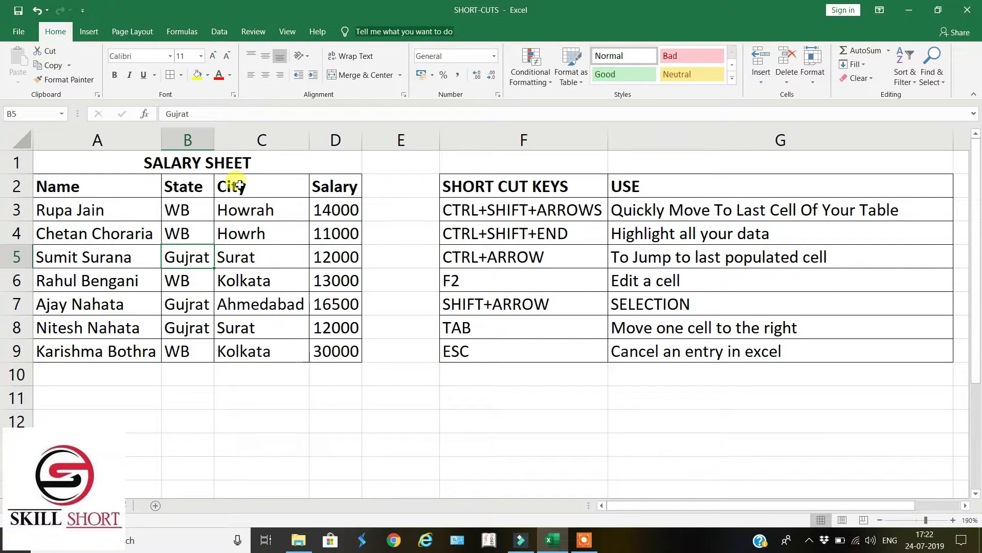
# - Select 'Howrh' in C4, enter edit mode with F2, leave with Esc, then edit it again
pyautogui.click(259, 239)
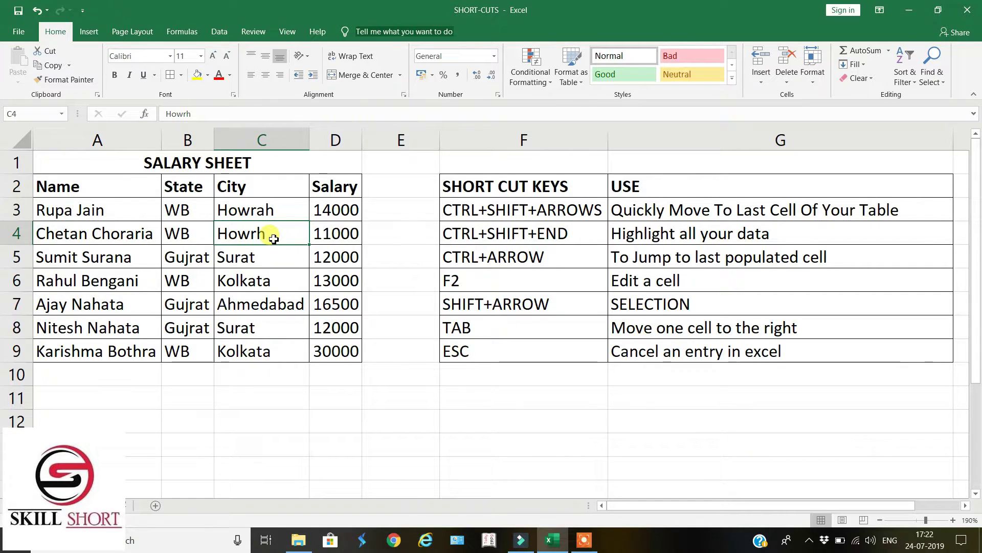
pyautogui.press('F2')
pyautogui.press('Escape')
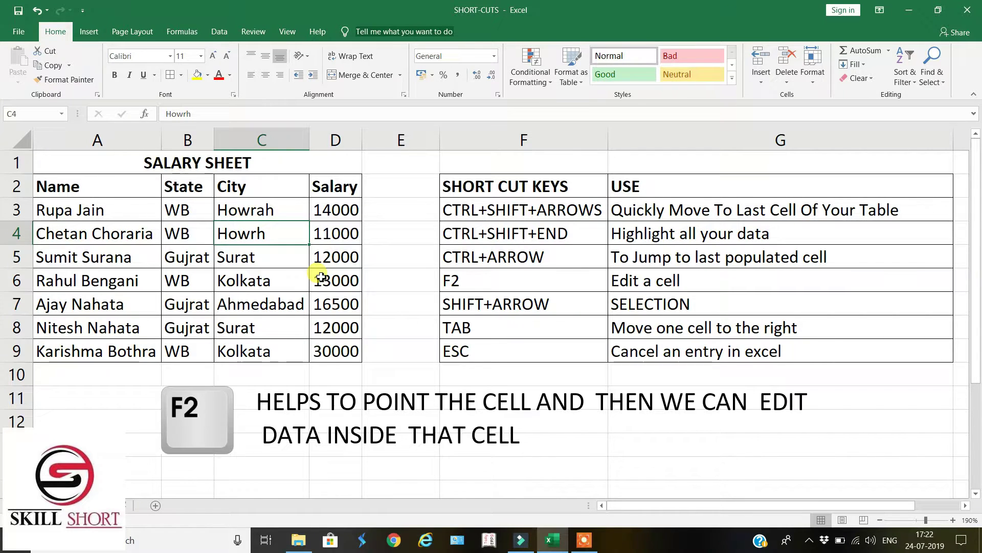
pyautogui.press('F2')
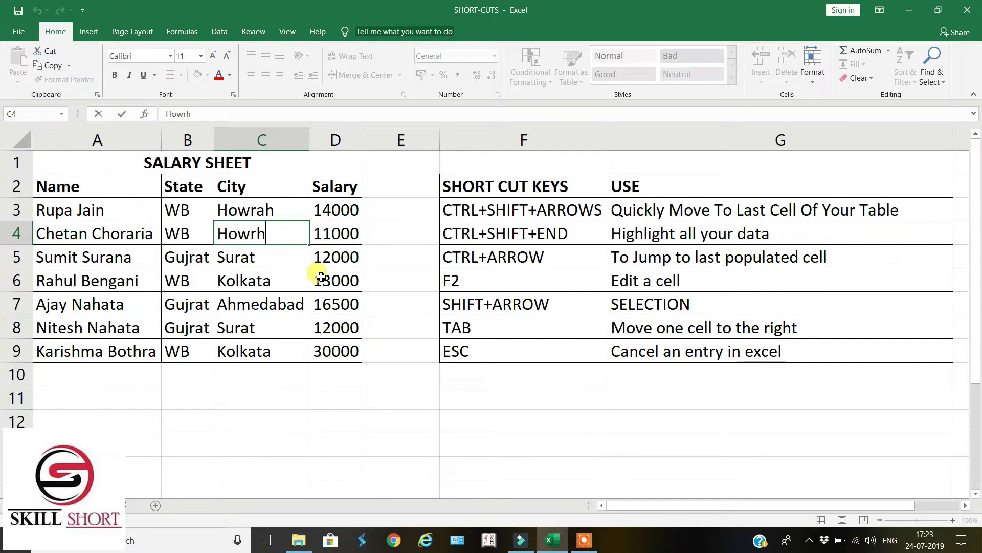
# - Replace the ending of C4 so it reads 'Howrah', then open 'Surat' in C5 for editing
pyautogui.press('BackSpace')
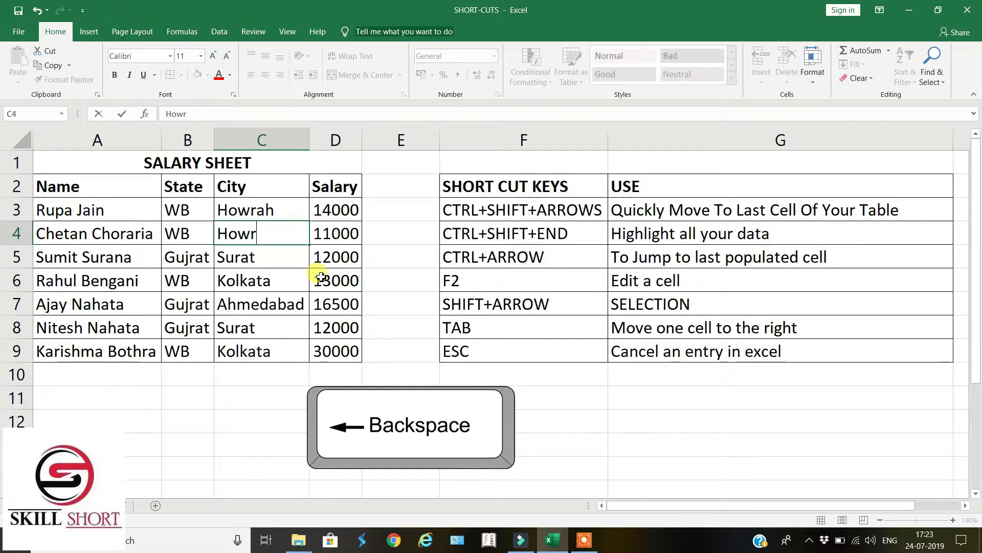
pyautogui.press('BackSpace')
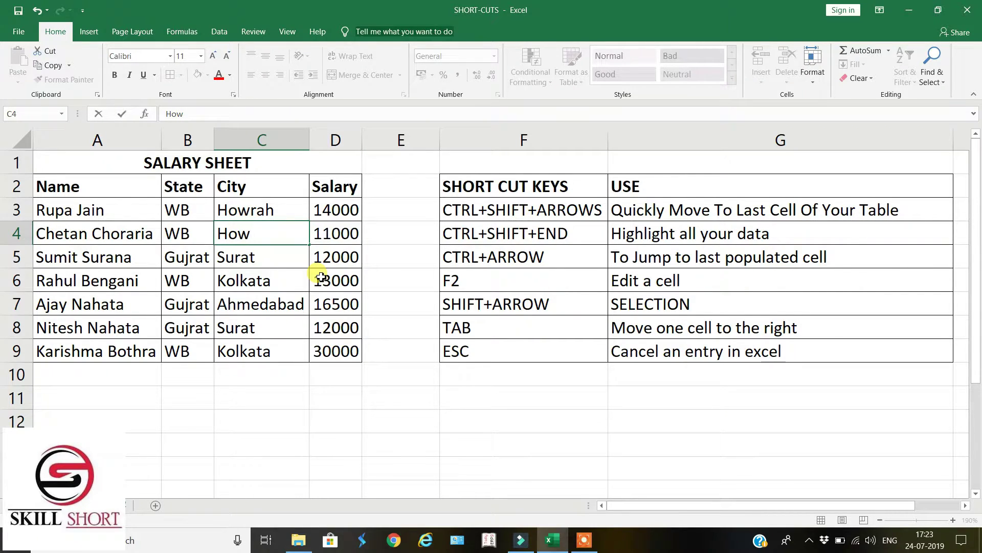
pyautogui.write('ra')
pyautogui.write('h')
pyautogui.press('Return')
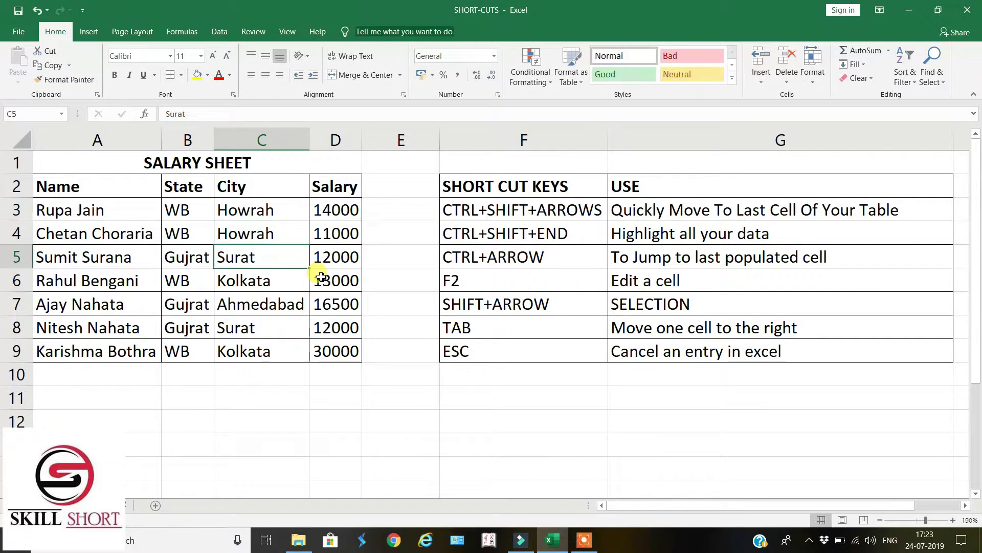
pyautogui.press('Up')
pyautogui.press('Down')
pyautogui.press('F2')
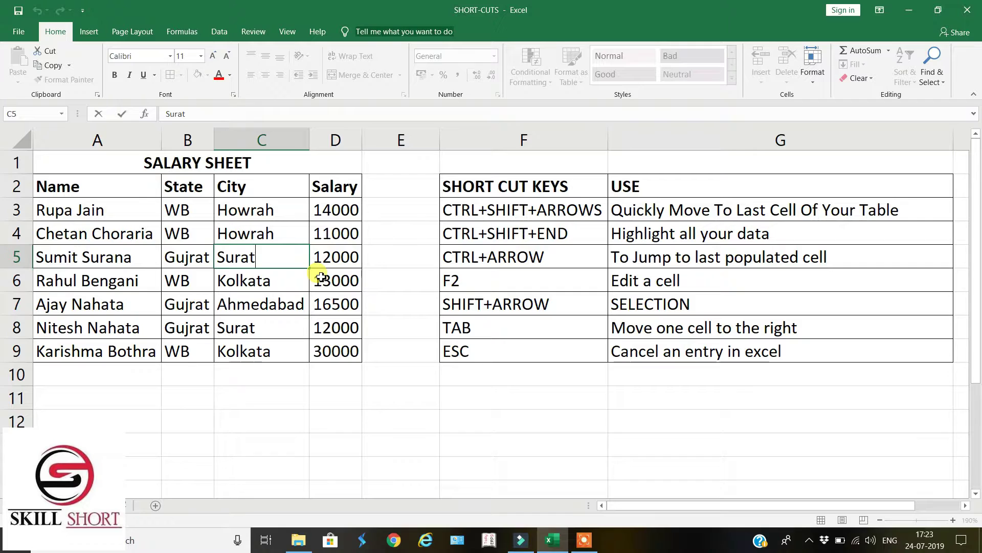
# - Cancel a stray 'r' typed into 'Surat' in C5 and move back up to C4
pyautogui.write('r')
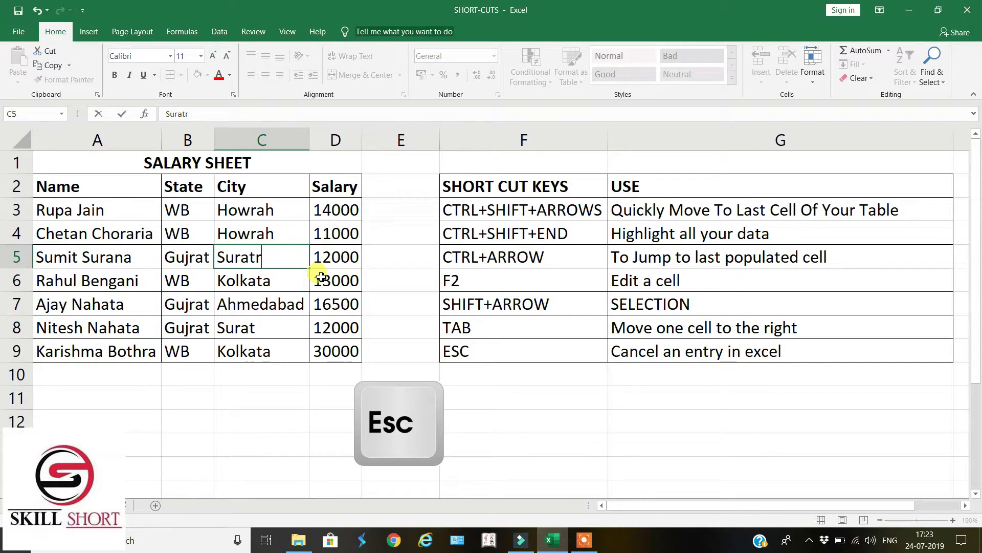
pyautogui.press('Escape')
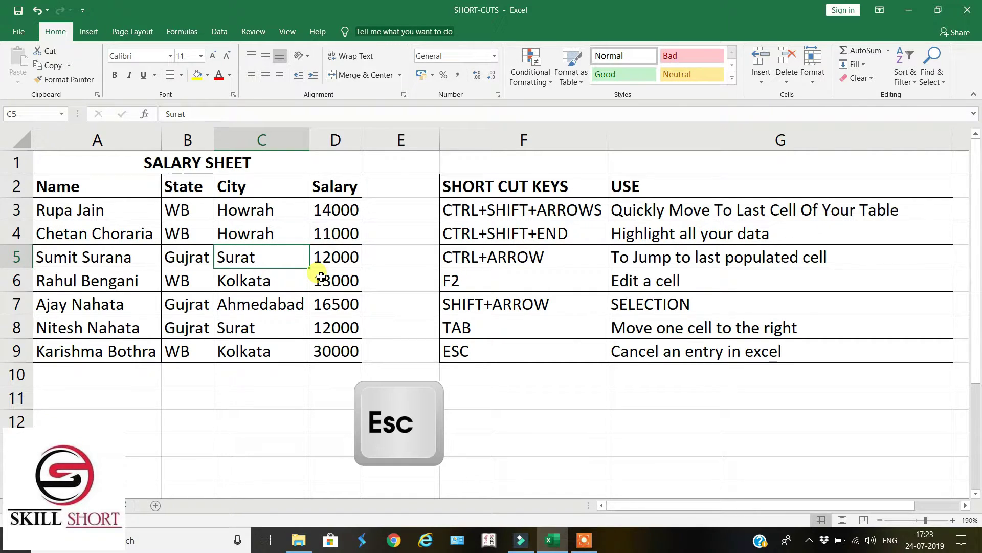
pyautogui.press('Down')
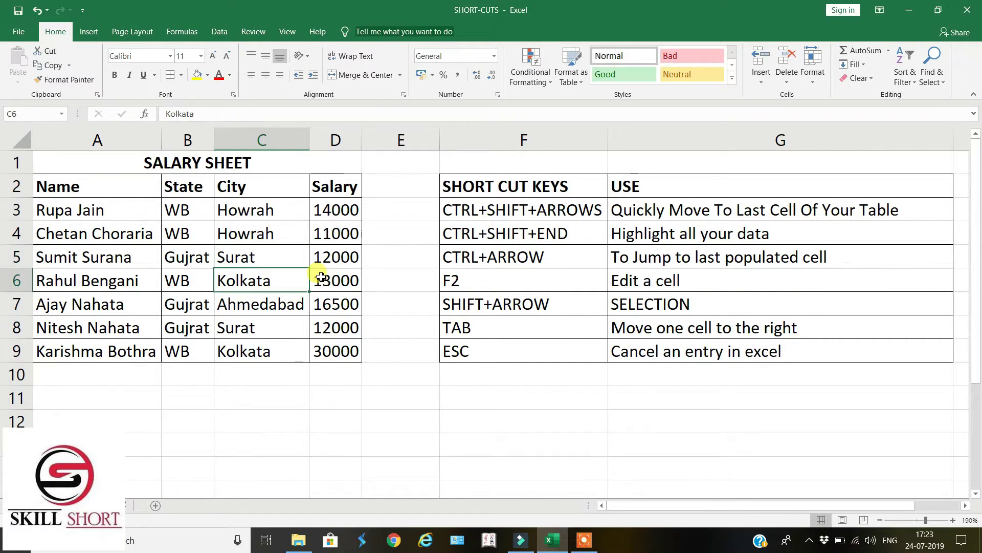
pyautogui.press('Up')
pyautogui.press('Up')
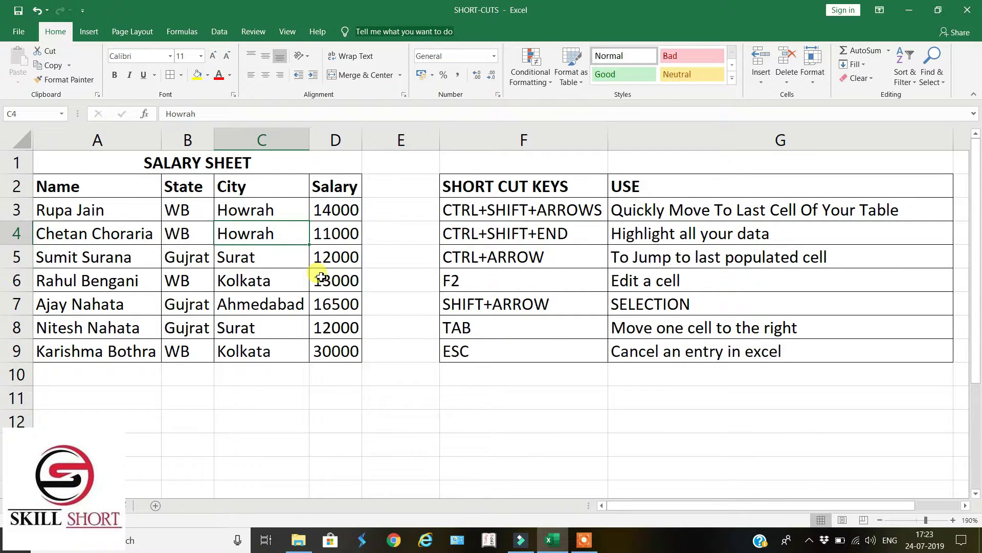
# - Edit C4 back to the misspelled 'Howrh'
pyautogui.press('F2')
pyautogui.press('Left')
pyautogui.press('BackSpace')
pyautogui.press('F2')
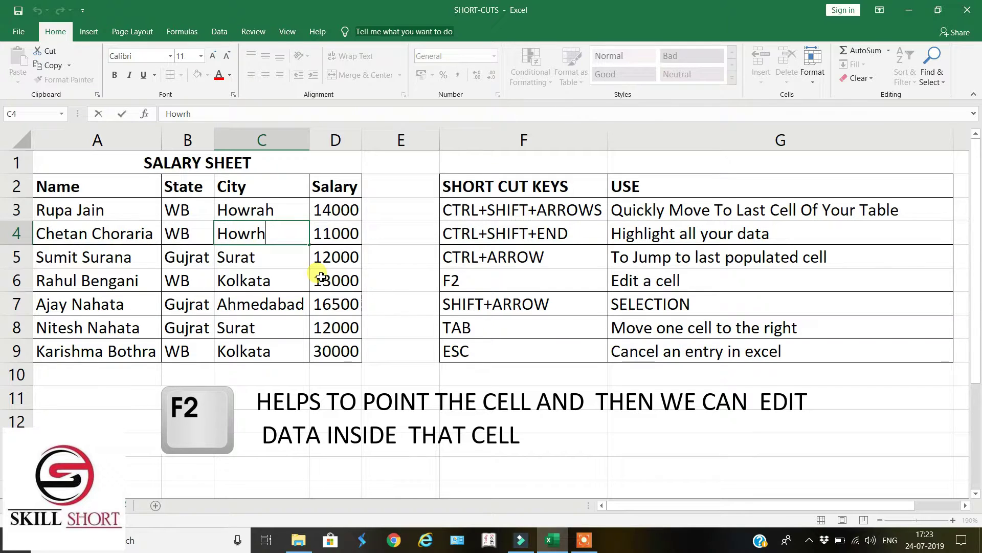
pyautogui.press('BackSpace')
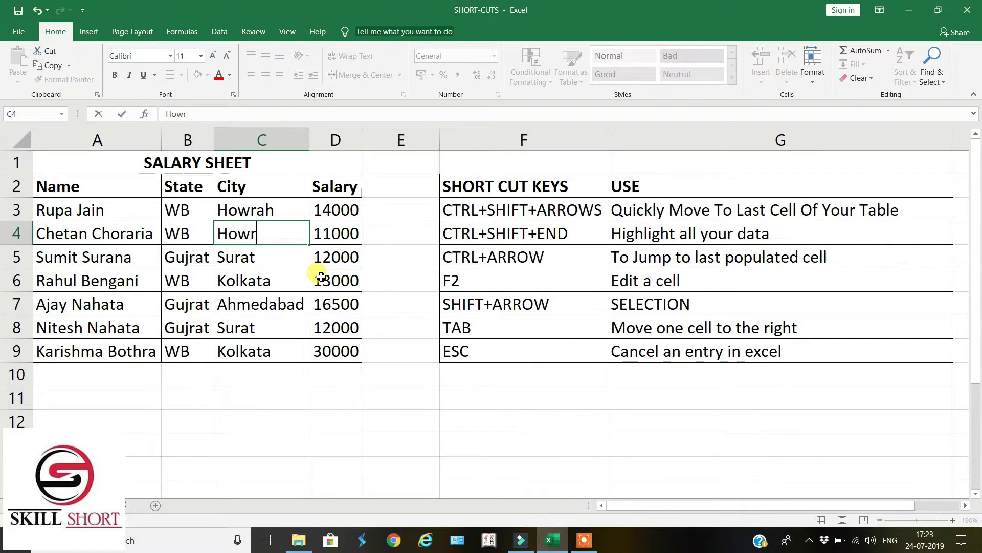
pyautogui.write('ah')
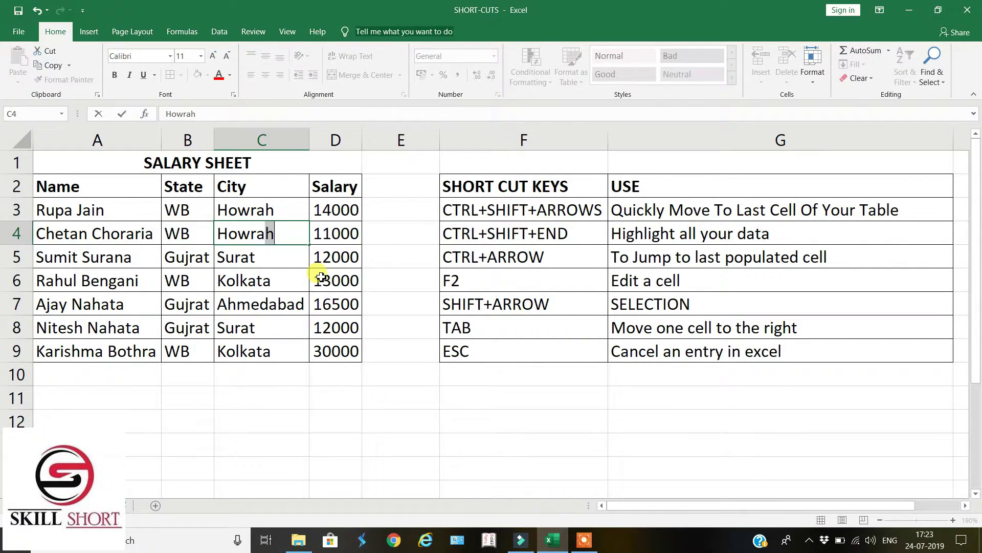
pyautogui.hotkey('ctrl', 'Return')
pyautogui.press('Return')
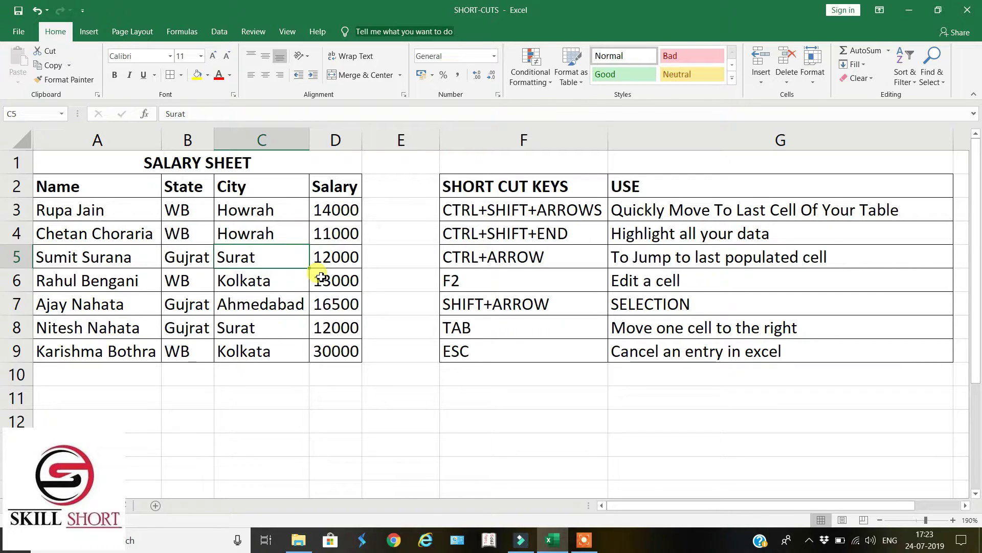
pyautogui.press('F2')
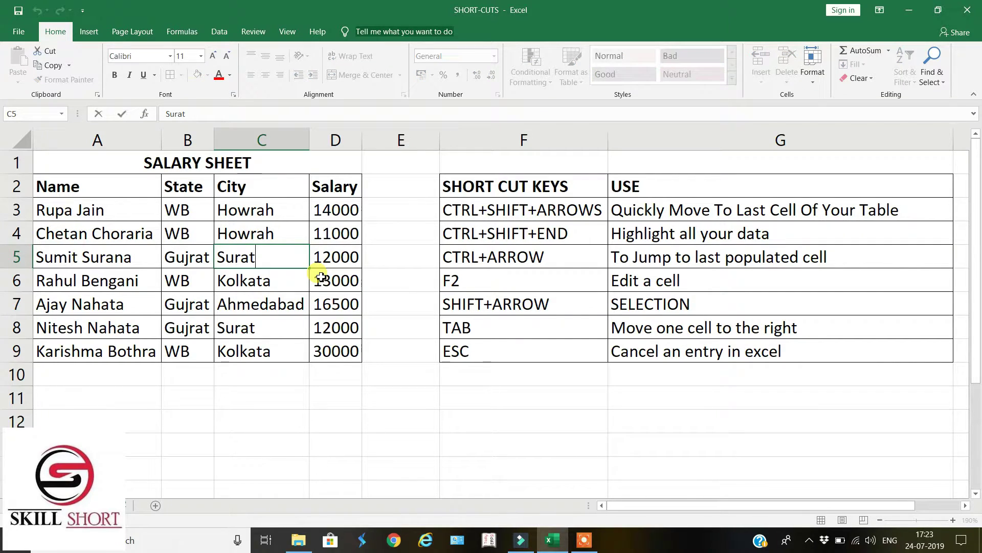
pyautogui.write('re')
pyautogui.press('Escape')
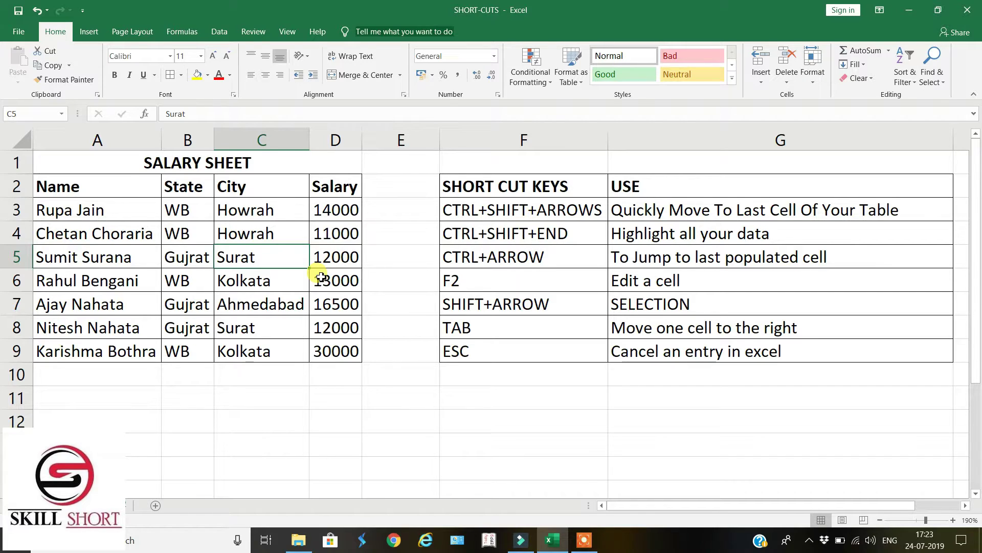
pyautogui.press('Up')
pyautogui.press('Up')
pyautogui.press('Up')
pyautogui.press('Up')
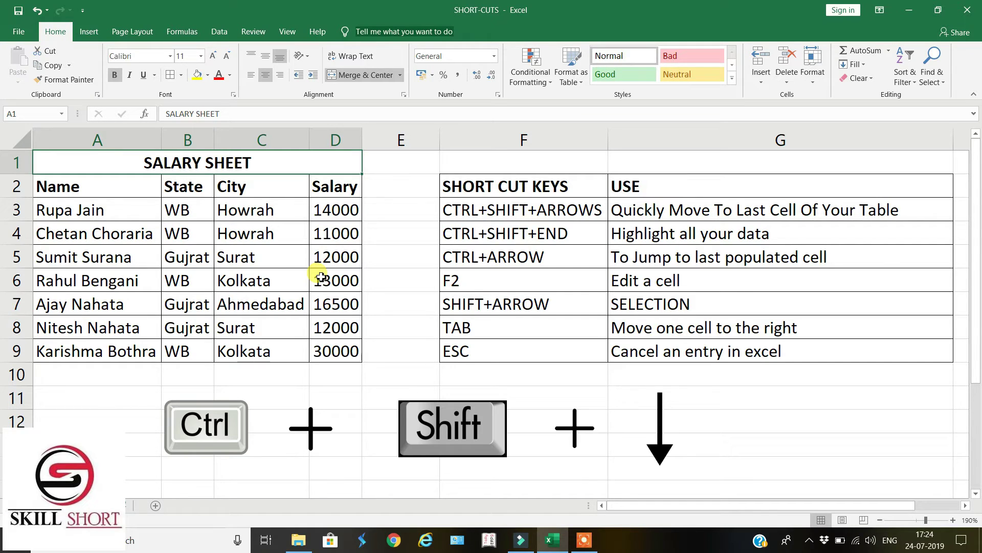
pyautogui.hotkey('ctrl', 'shift', 'Down')
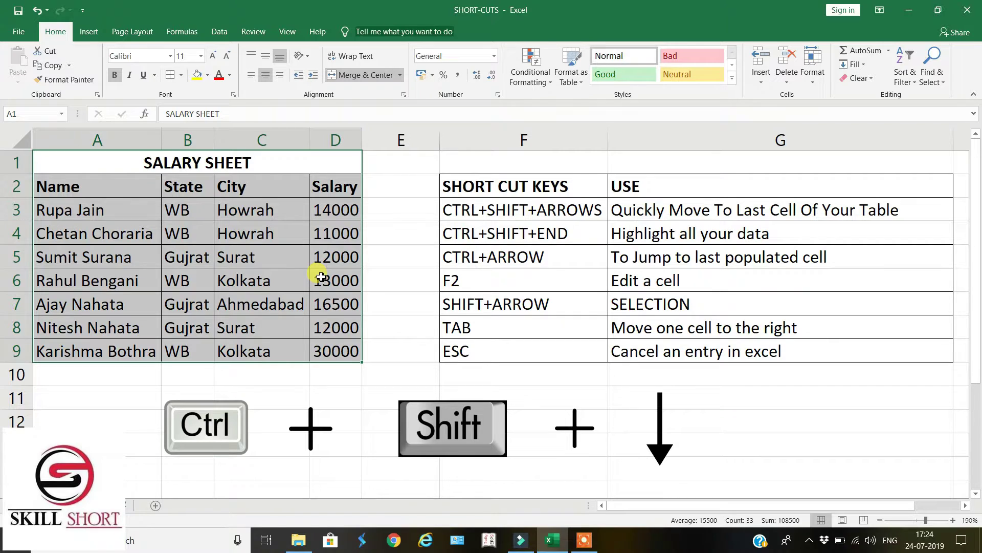
pyautogui.press('Down')
pyautogui.press('Right')
pyautogui.press('Right')
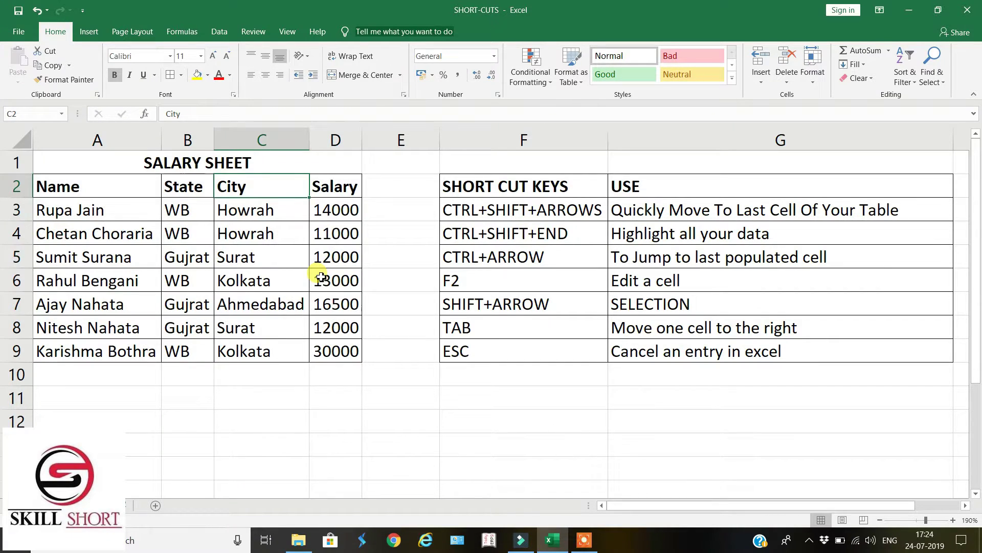
pyautogui.press('Down')
pyautogui.press('Down')
pyautogui.press('Down')
pyautogui.press('Up')
pyautogui.press('Left')
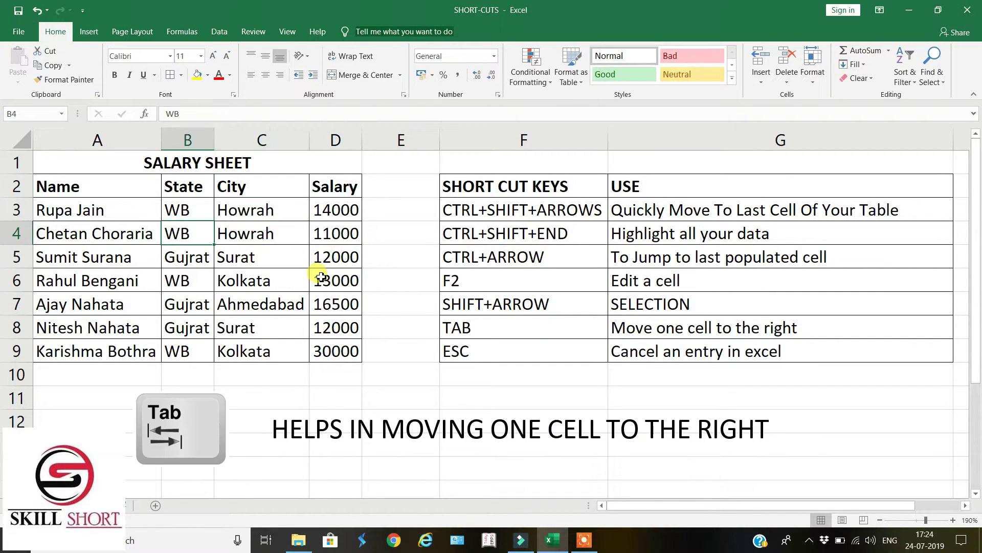
pyautogui.press('Left')
pyautogui.press('Up')
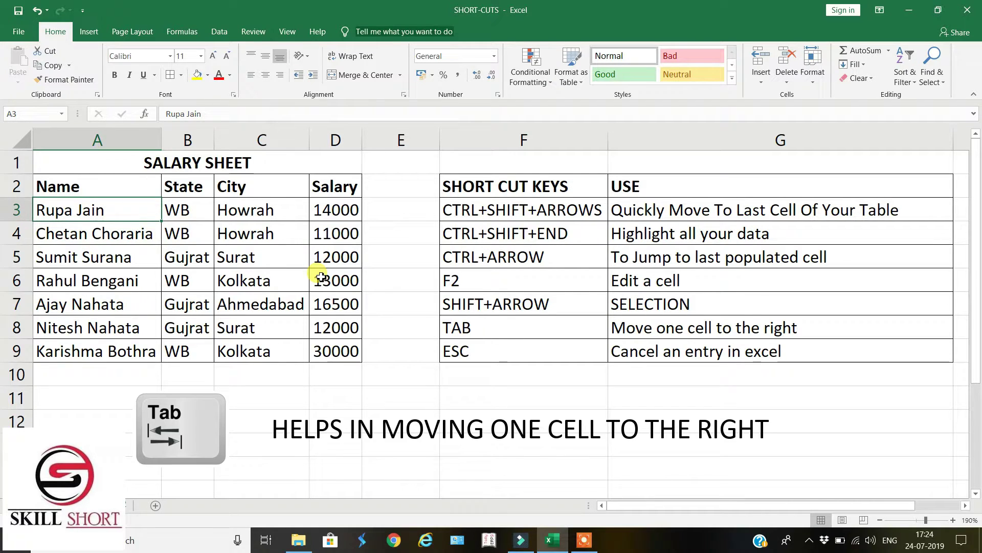
pyautogui.press('Tab')
pyautogui.press('Tab')
pyautogui.press('Tab')
pyautogui.press('Tab')
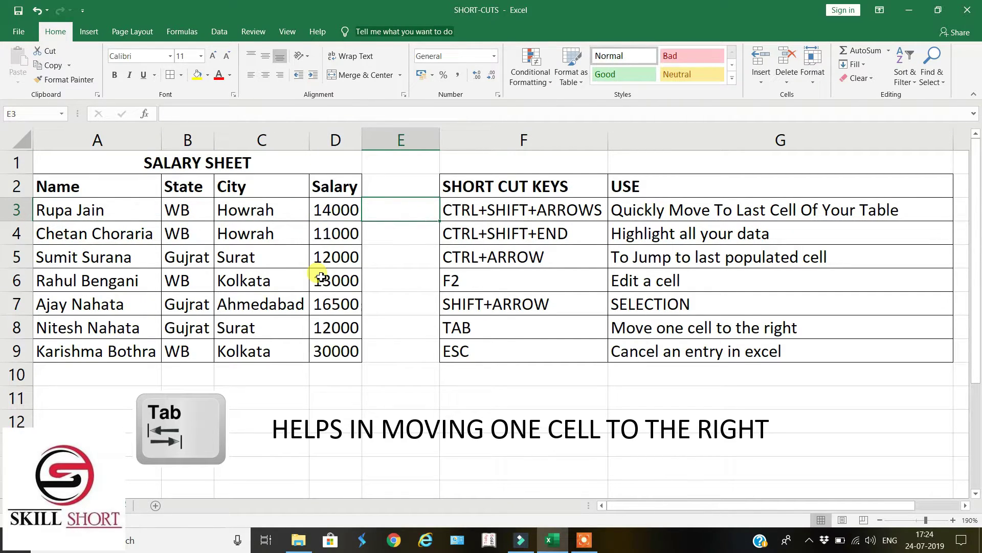
pyautogui.press('Left')
pyautogui.press('Left')
pyautogui.press('Home')
pyautogui.press('Tab')
pyautogui.press('Tab')
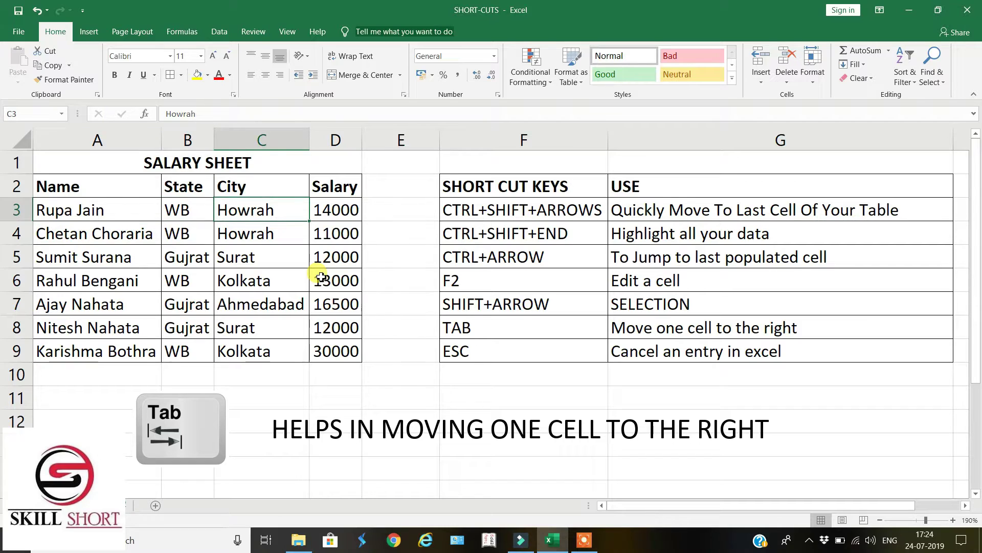
pyautogui.press('Tab')
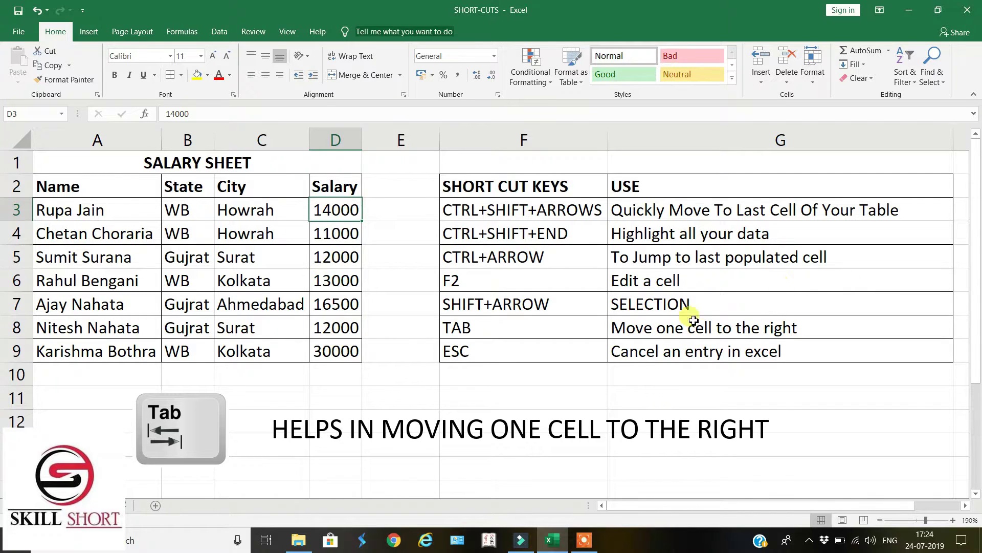
pyautogui.press('Tab')
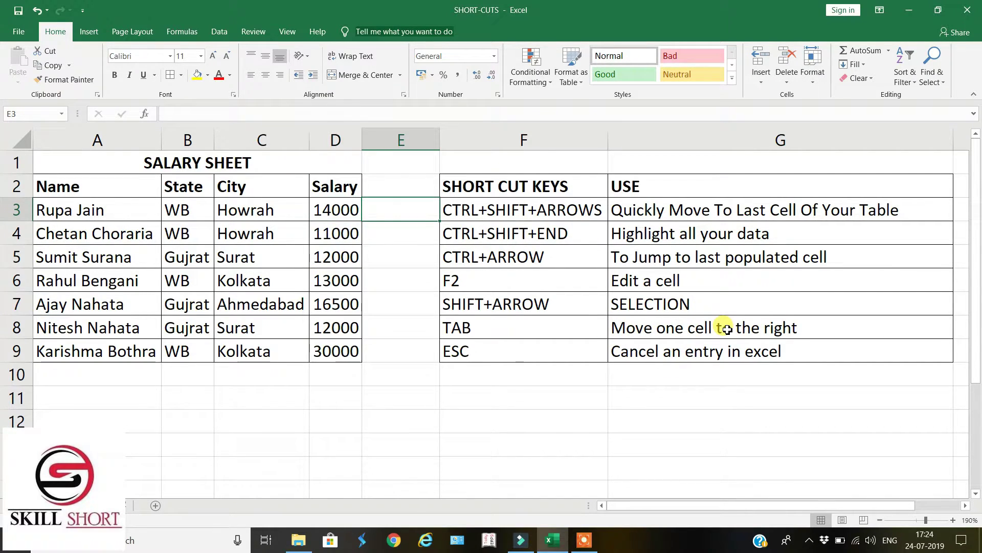
pyautogui.press('Tab')
pyautogui.press('Tab')
pyautogui.press('Tab')
pyautogui.press('Tab')
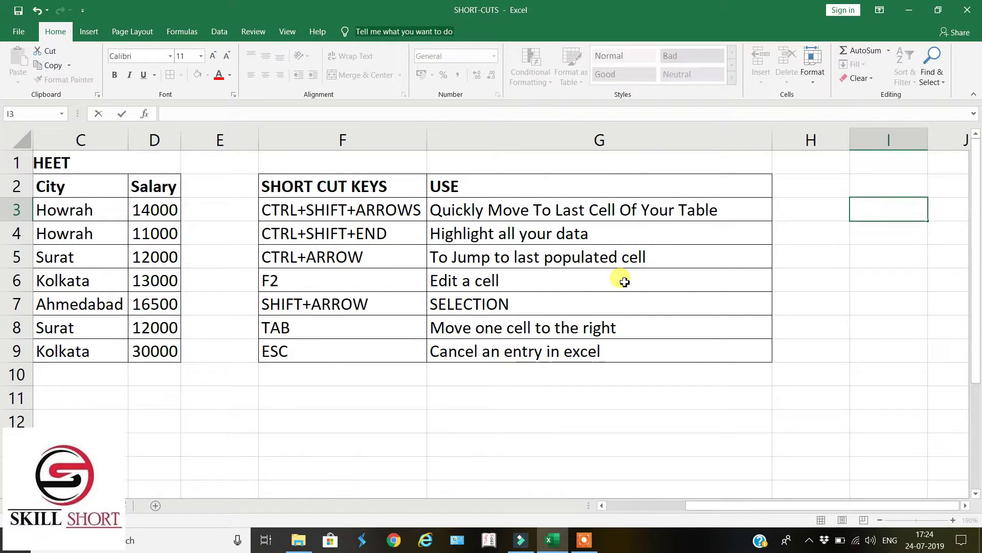
pyautogui.hscroll(1, 624, 281)
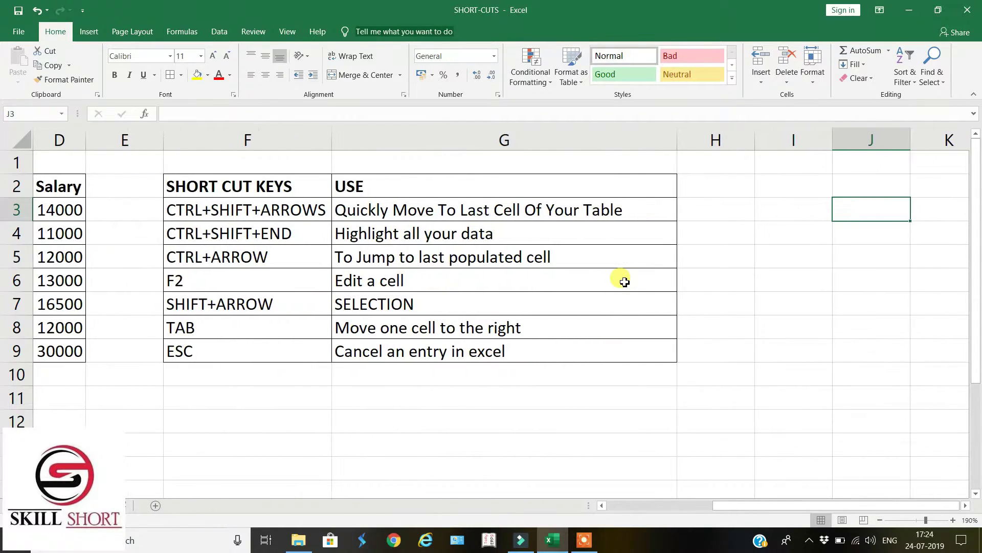
pyautogui.press('Left')
pyautogui.press('Left')
pyautogui.press('Left')
pyautogui.press('Left')
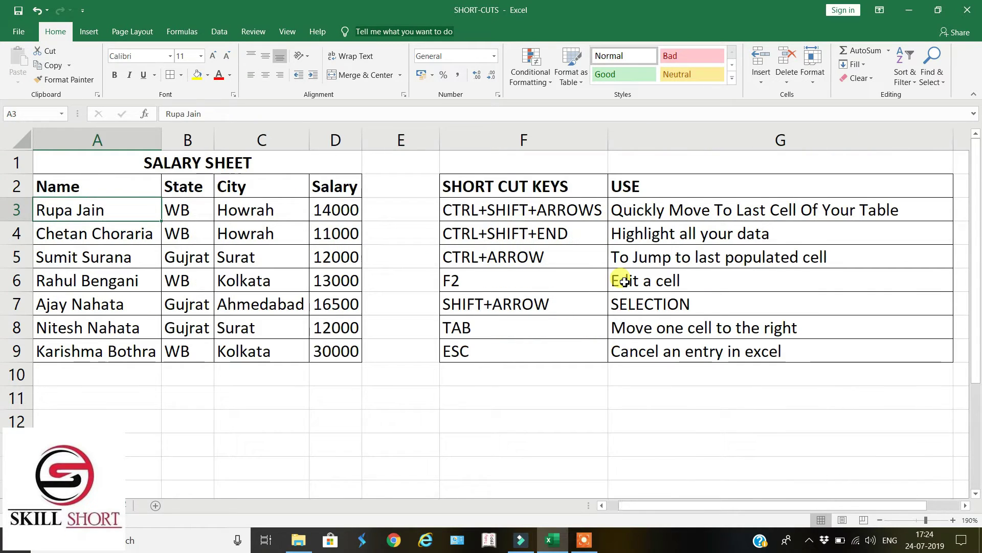
# - Return to the first name in A3, then jump to the last name in A9 with Ctrl+Down
pyautogui.press('Right')
pyautogui.press('Right')
pyautogui.press('Right')
pyautogui.press('Right')
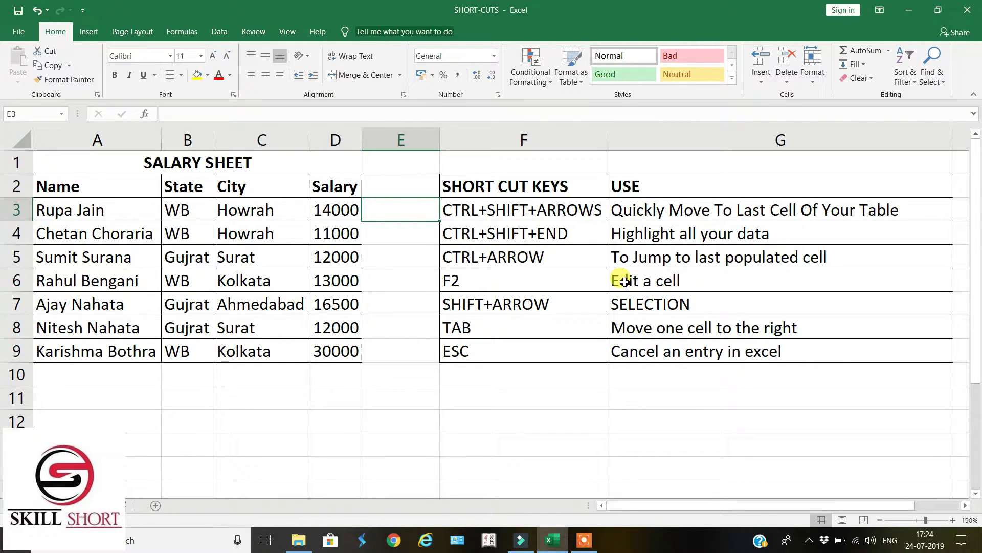
pyautogui.hotkey('ctrl', 'Left')
pyautogui.hotkey('ctrl', 'Left')
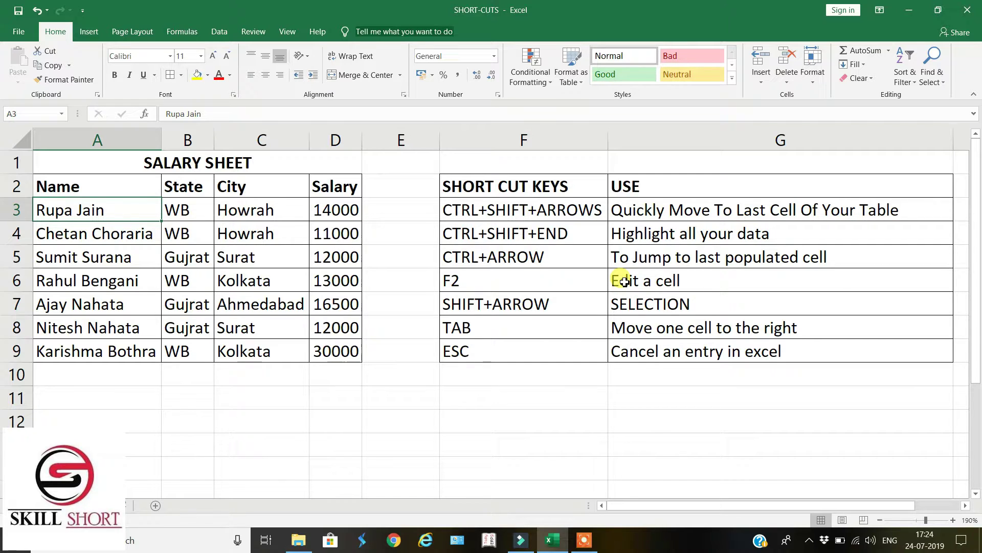
pyautogui.hotkey('ctrl', 'Down')
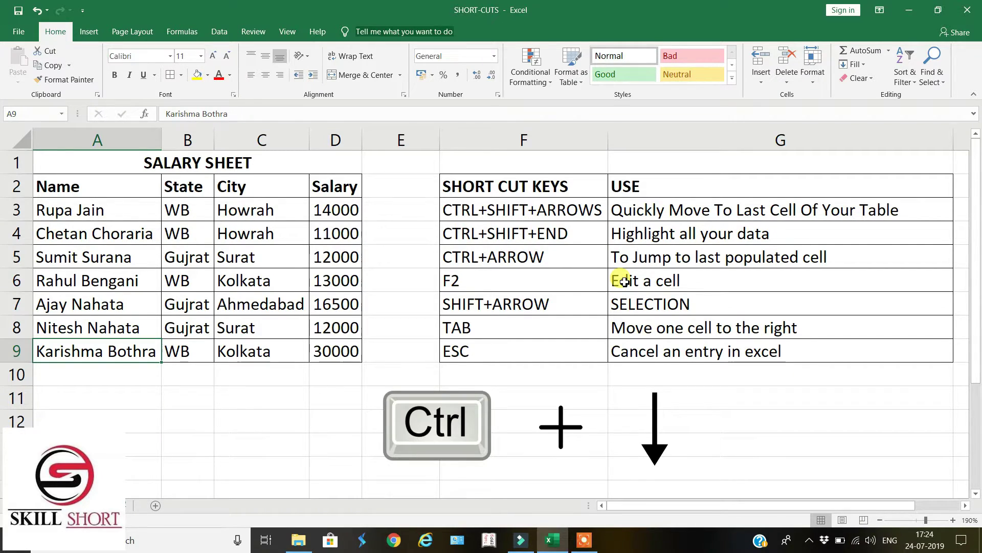
pyautogui.hotkey('ctrl', 'Down')
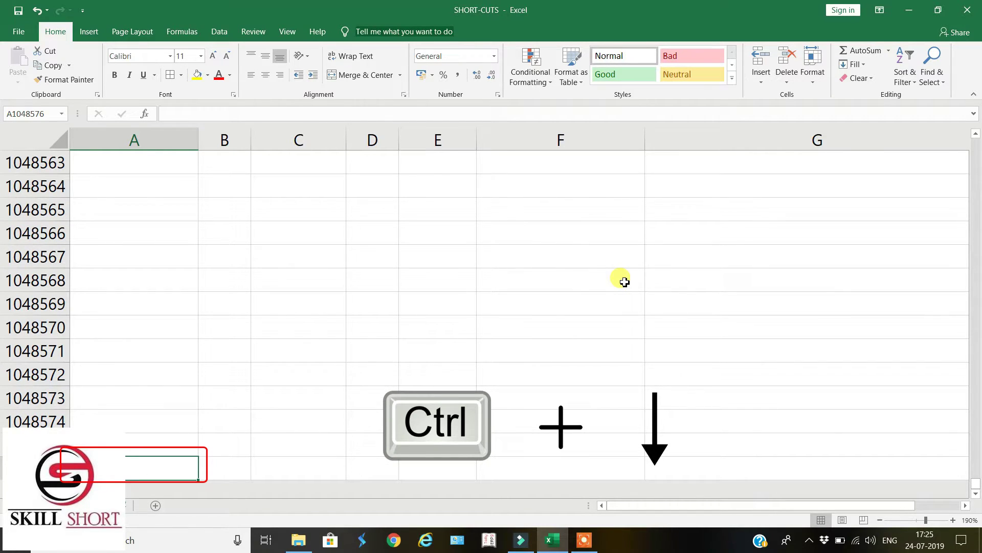
pyautogui.hotkey('ctrl', 'Up')
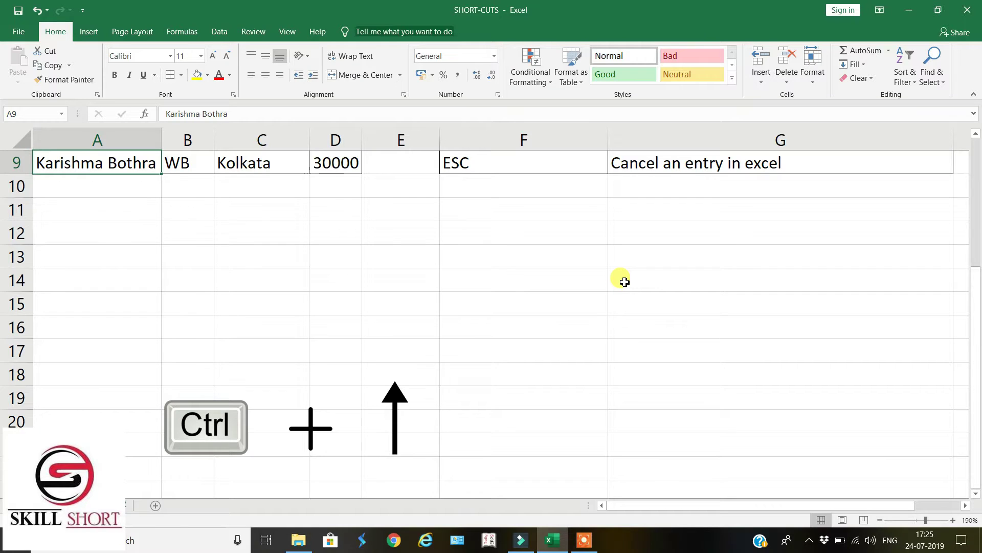
pyautogui.press('Up')
pyautogui.press('Up')
pyautogui.press('Up')
pyautogui.press('Up')
pyautogui.press('Up')
pyautogui.hotkey('ctrl', 'Up')
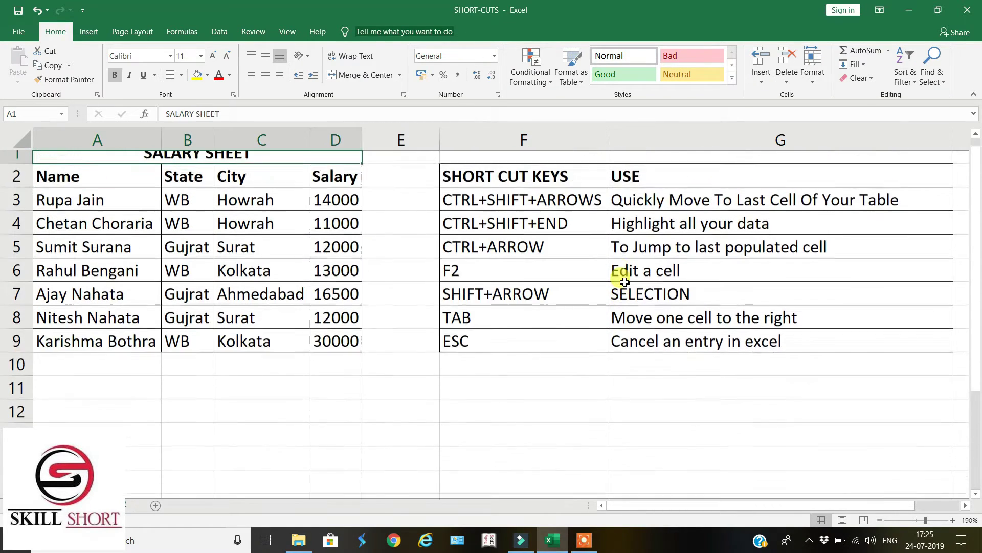
pyautogui.press('Down')
pyautogui.press('Down')
pyautogui.hotkey('ctrl', 'Down')
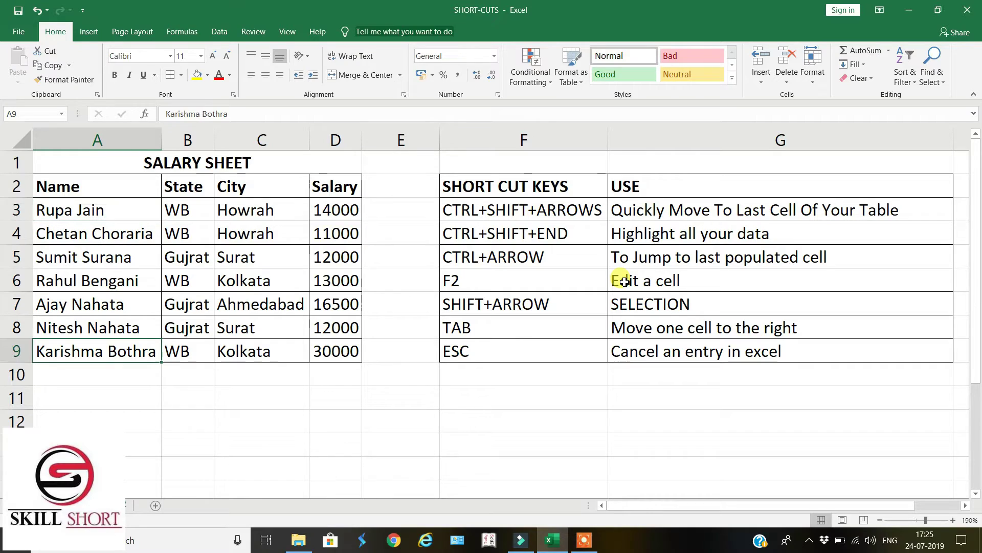
pyautogui.hotkey('ctrl', 'Up')
pyautogui.press('Down')
pyautogui.press('Down')
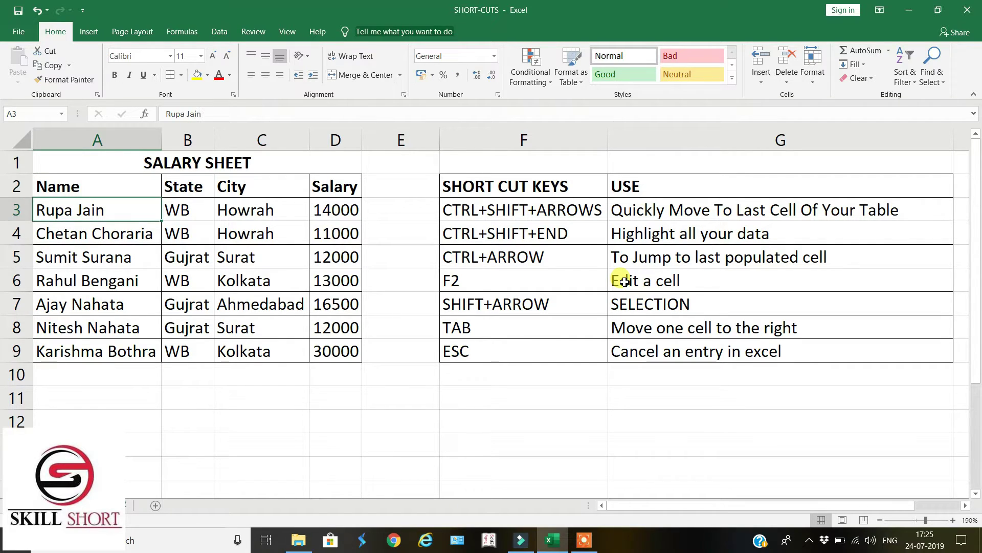
pyautogui.hotkey('ctrl', 'Down')
pyautogui.hotkey('ctrl', 'a')
pyautogui.press('Up')
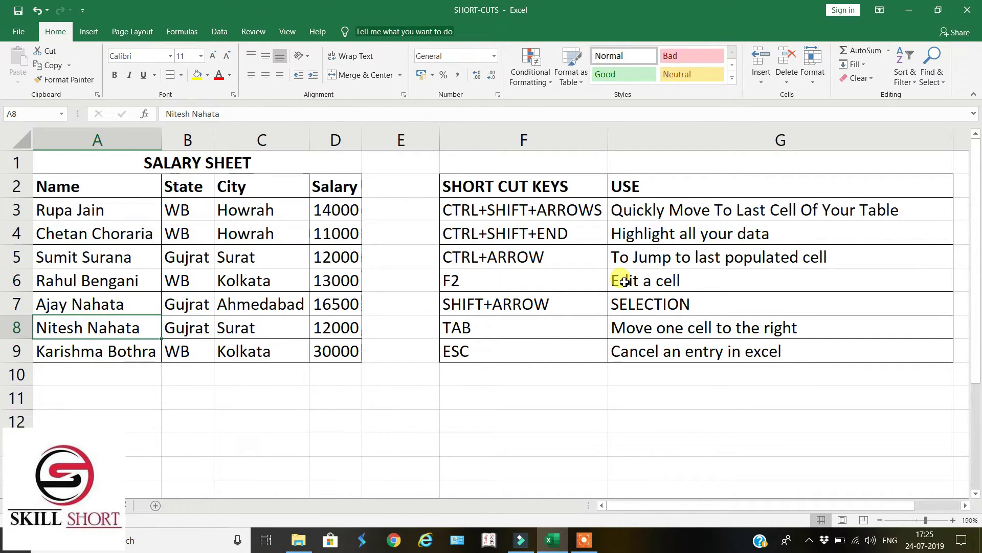
pyautogui.hotkey('ctrl', 'a')
pyautogui.hotkey('ctrl', 'Up')
pyautogui.press('Down')
pyautogui.press('Down')
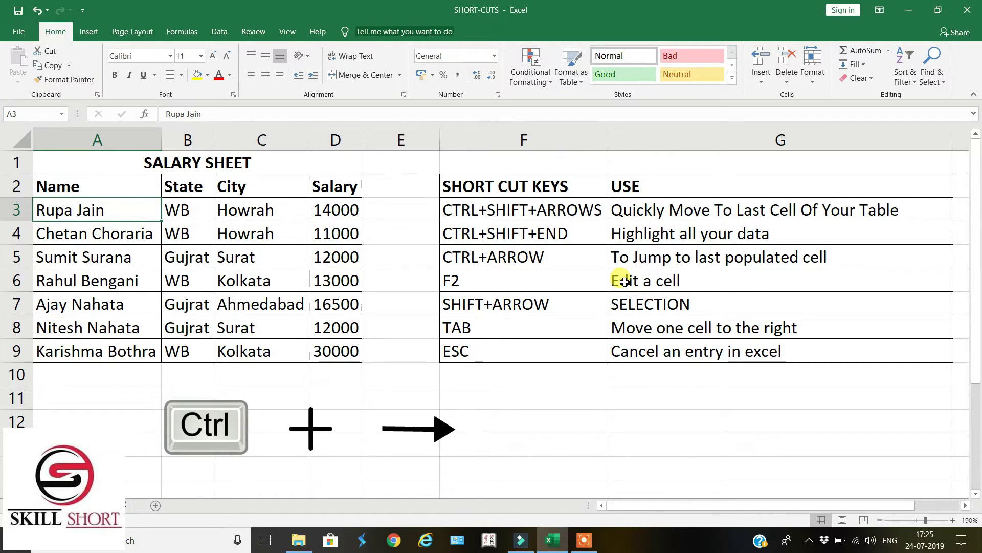
pyautogui.hotkey('ctrl', 'Right')
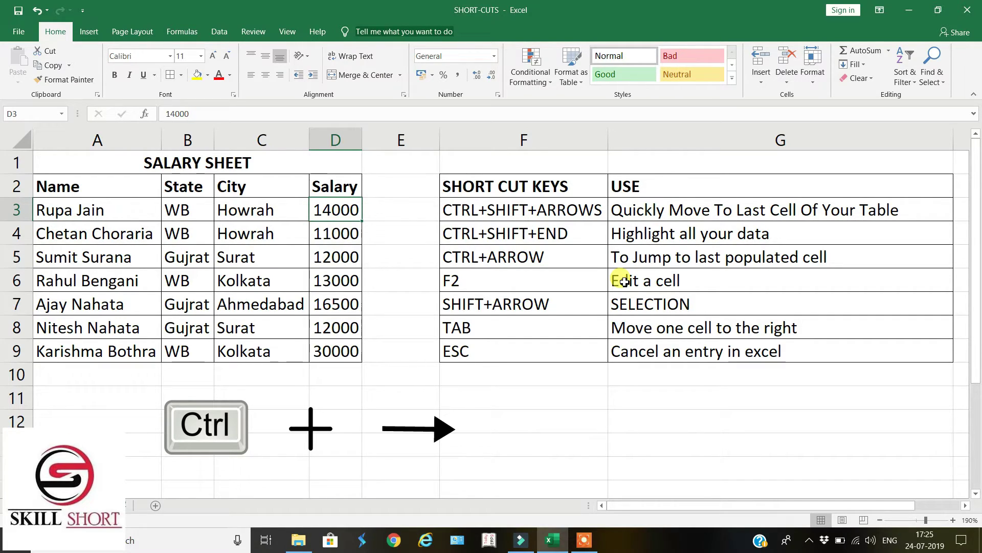
pyautogui.hotkey('ctrl', 'Down')
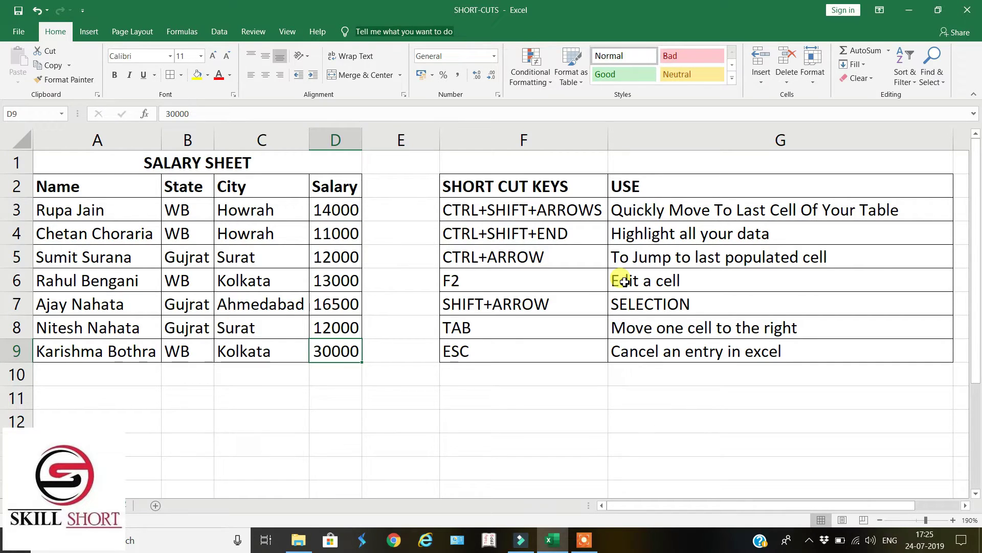
pyautogui.hotkey('ctrl', 'Left')
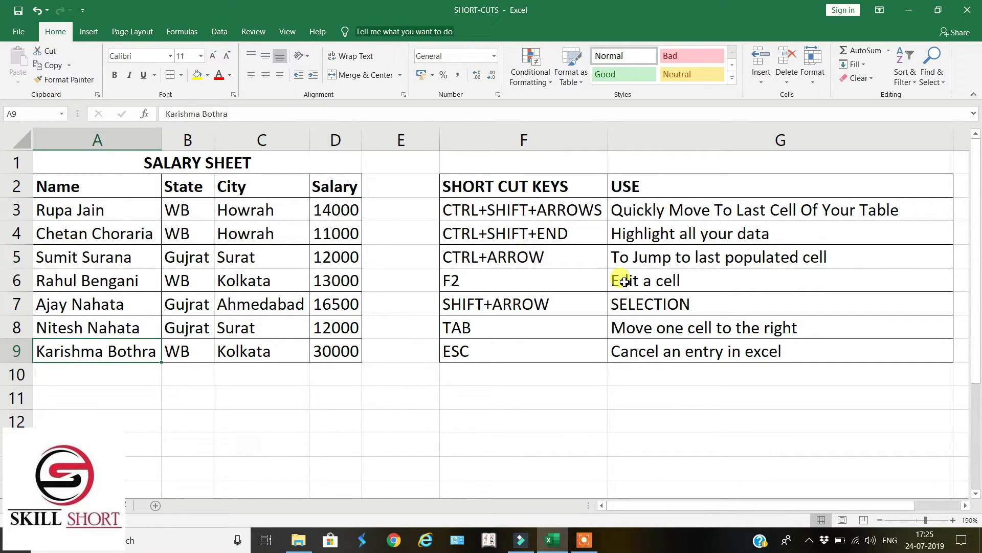
pyautogui.hotkey('ctrl', 'Up')
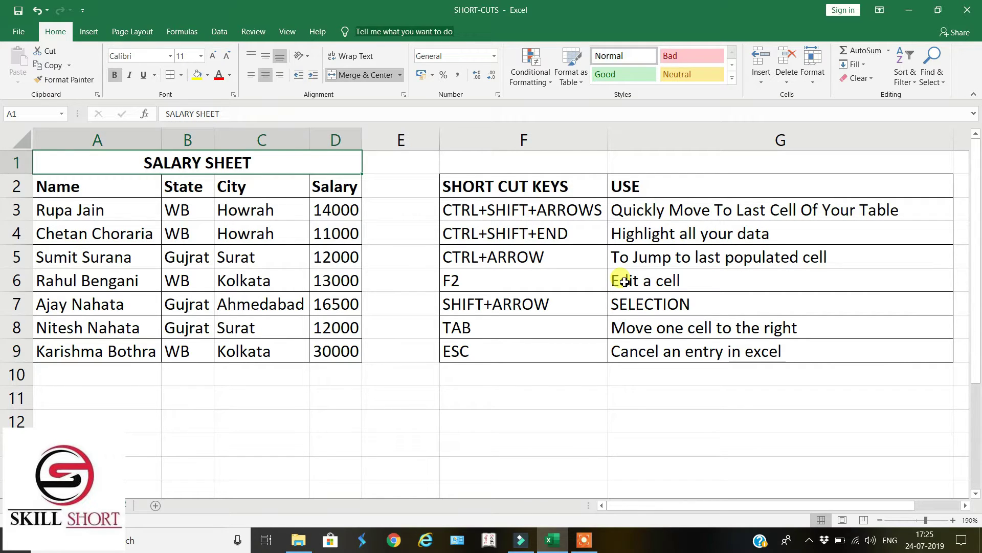
pyautogui.hotkey('ctrl', 'Down')
pyautogui.hotkey('ctrl', 'Down')
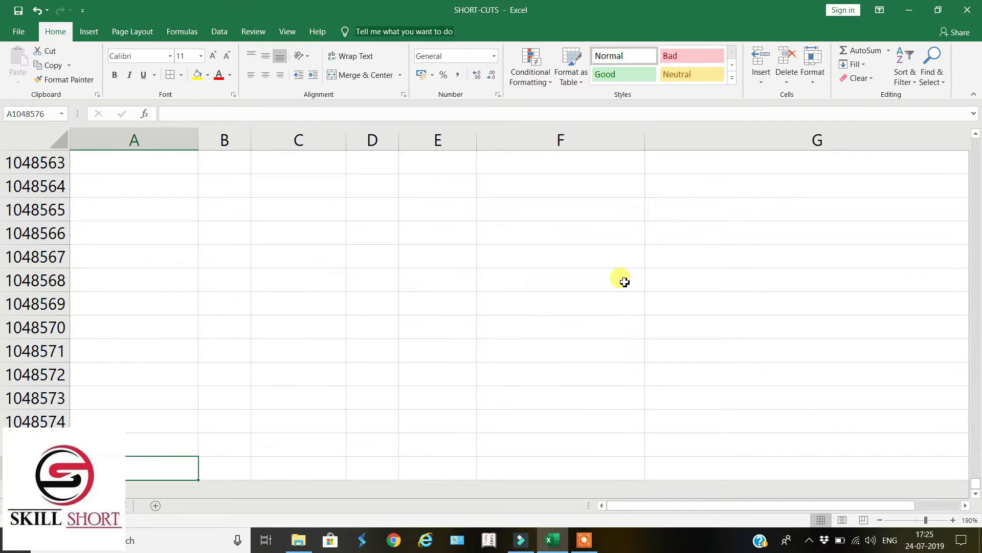
pyautogui.hotkey('ctrl', 'Up')
pyautogui.hotkey('ctrl', 'Up')
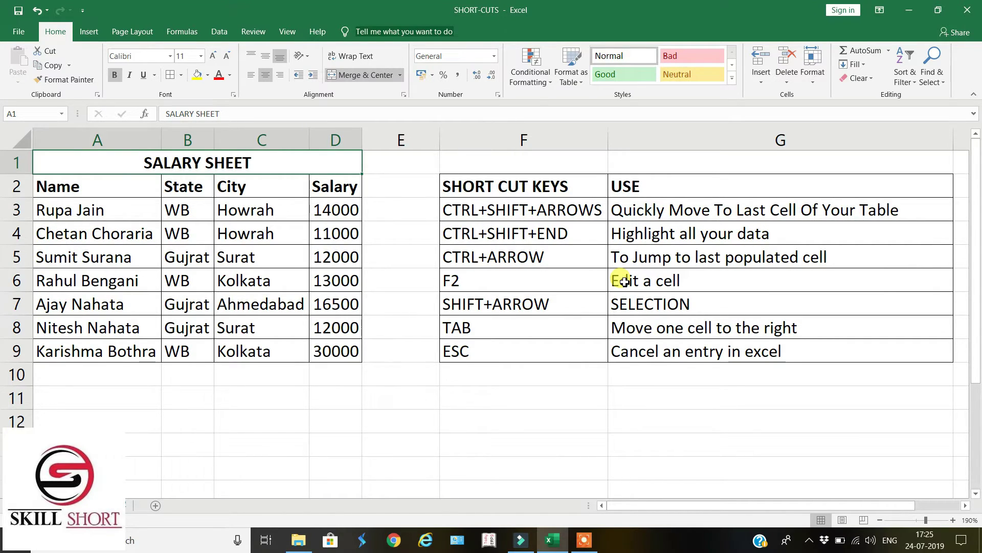
pyautogui.press('Right')
pyautogui.press('Right')
pyautogui.press('Right')
pyautogui.press('Down')
pyautogui.press('Down')
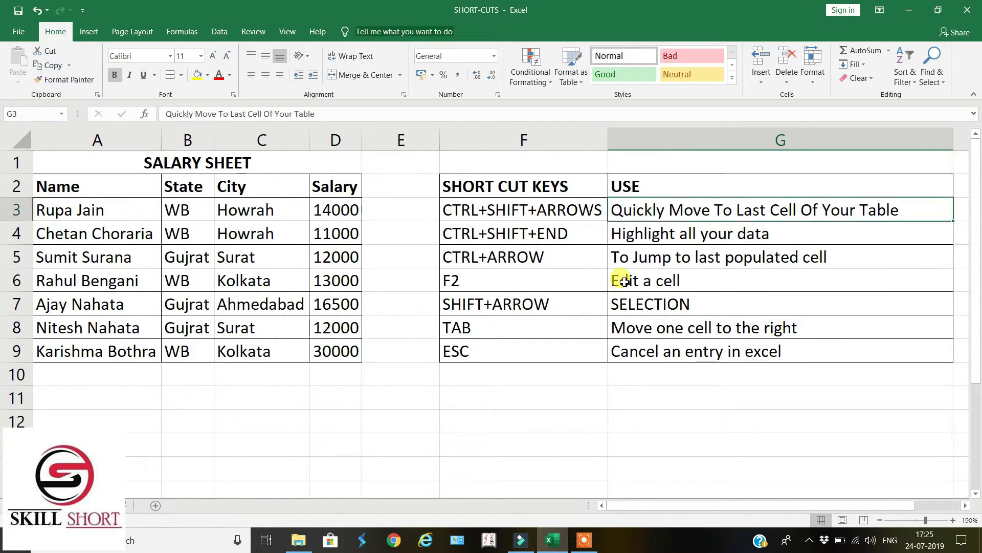
pyautogui.press('Down')
pyautogui.press('Down')
pyautogui.press('Down')
pyautogui.press('Down')
pyautogui.press('Down')
pyautogui.press('Down')
pyautogui.press('Down')
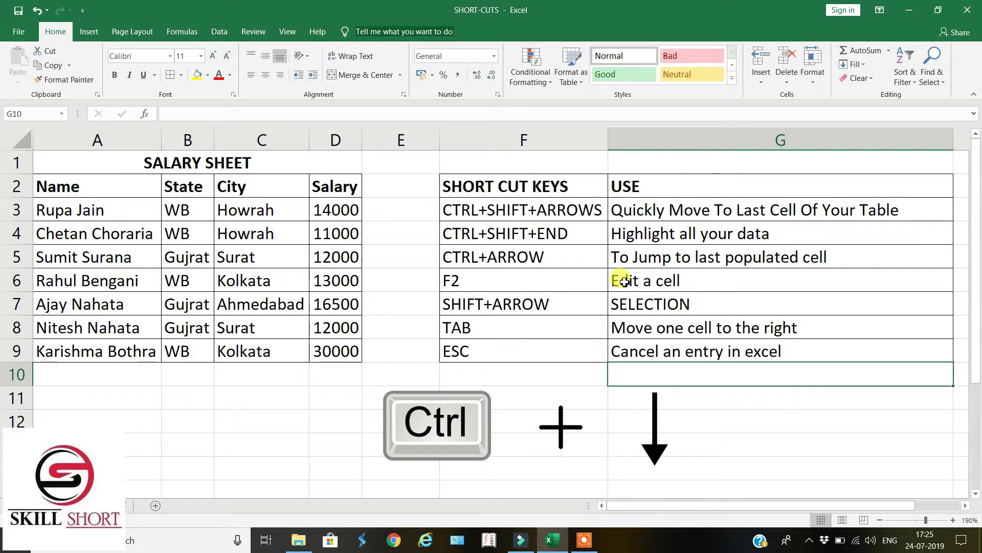
pyautogui.hotkey('ctrl', 'Down')
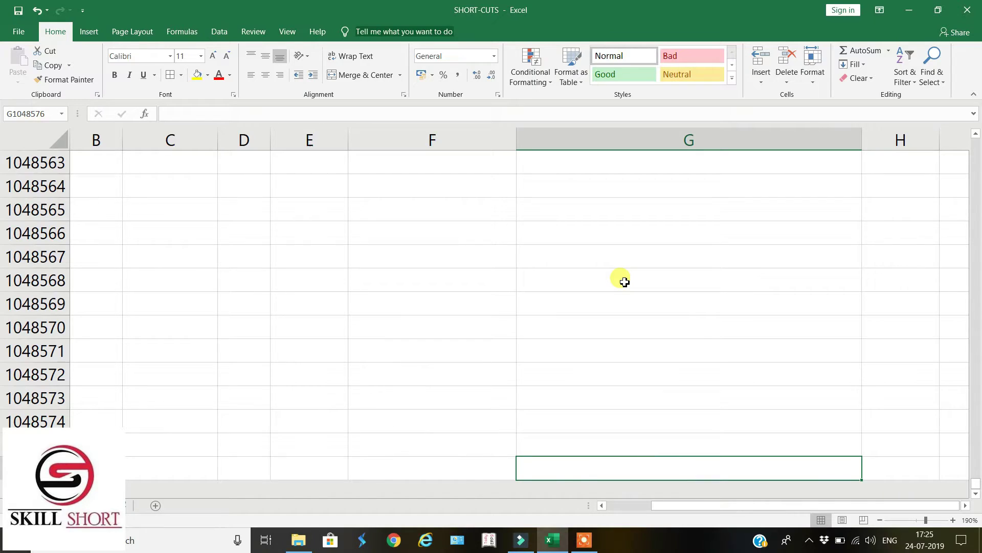
pyautogui.hotkey('ctrl', 'Up')
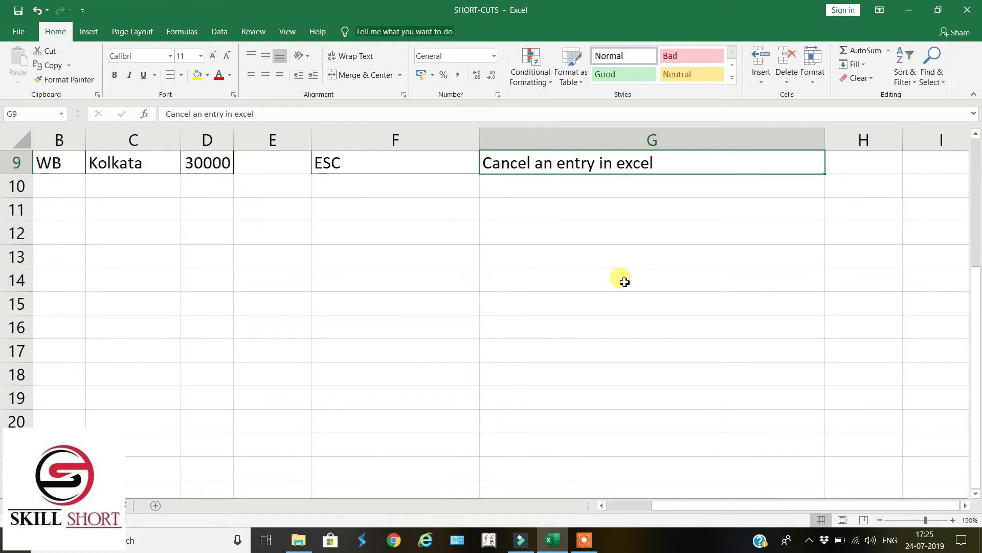
pyautogui.hotkey('ctrl', 'Up')
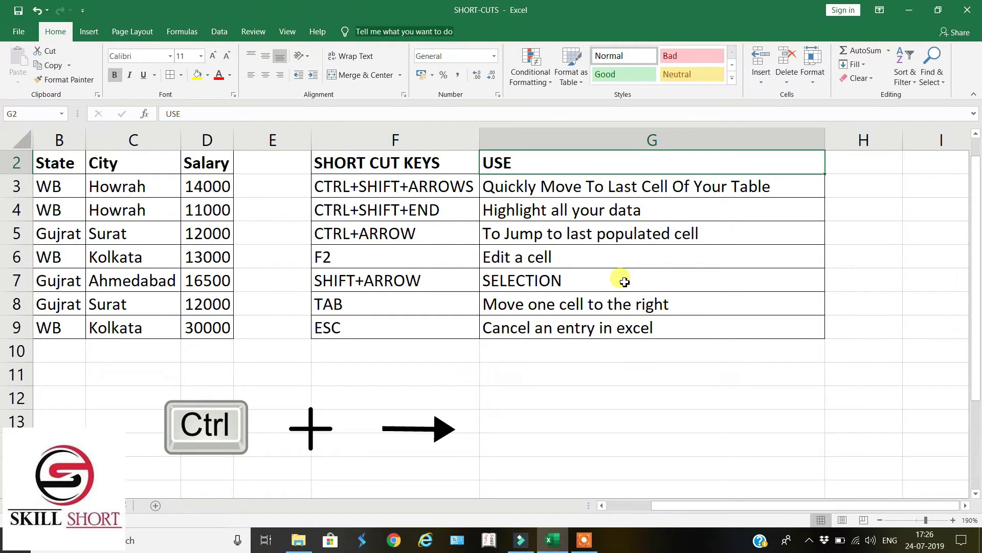
pyautogui.hotkey('ctrl', 'Right')
pyautogui.hotkey('ctrl', 'Left')
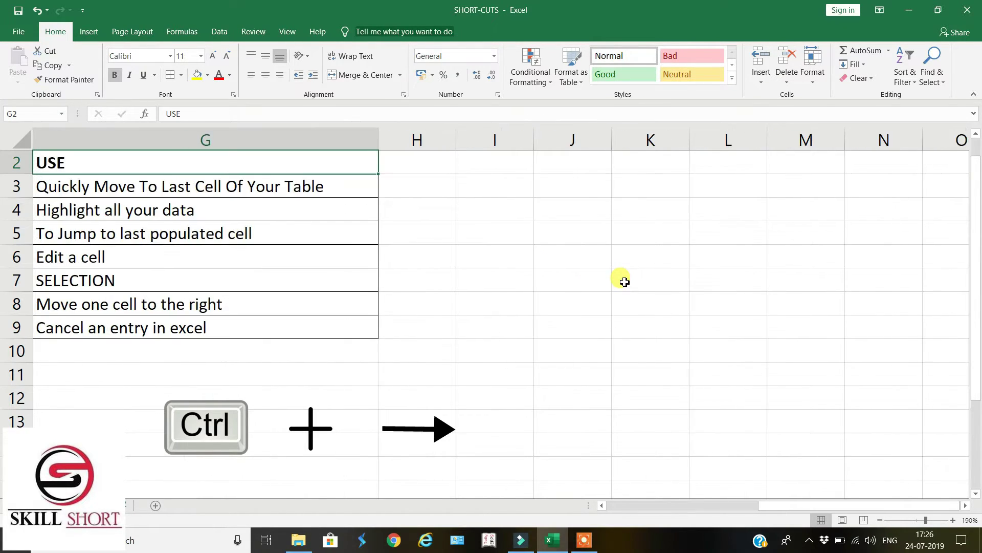
pyautogui.hotkey('ctrl', 'Left')
pyautogui.hotkey('ctrl', 'Left')
pyautogui.hotkey('ctrl', 'Left')
pyautogui.hotkey('ctrl', 'Left')
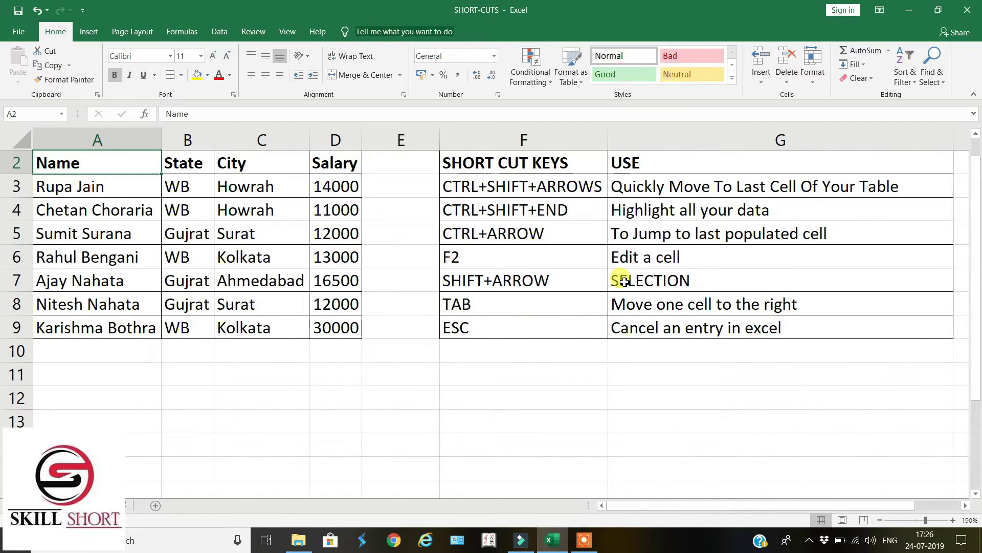
pyautogui.press('Down')
pyautogui.press('Up')
pyautogui.press('Up')
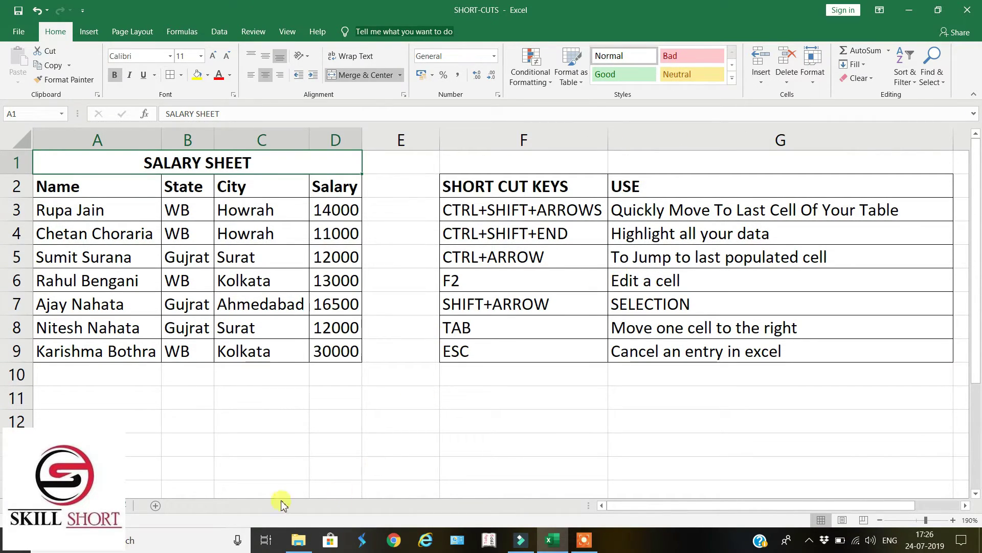
# - Go to the second sheet with gapped salary rows and select the SALARY SHEET title in A1
pyautogui.click(130, 505)
pyautogui.scroll(-3, 172, 295)
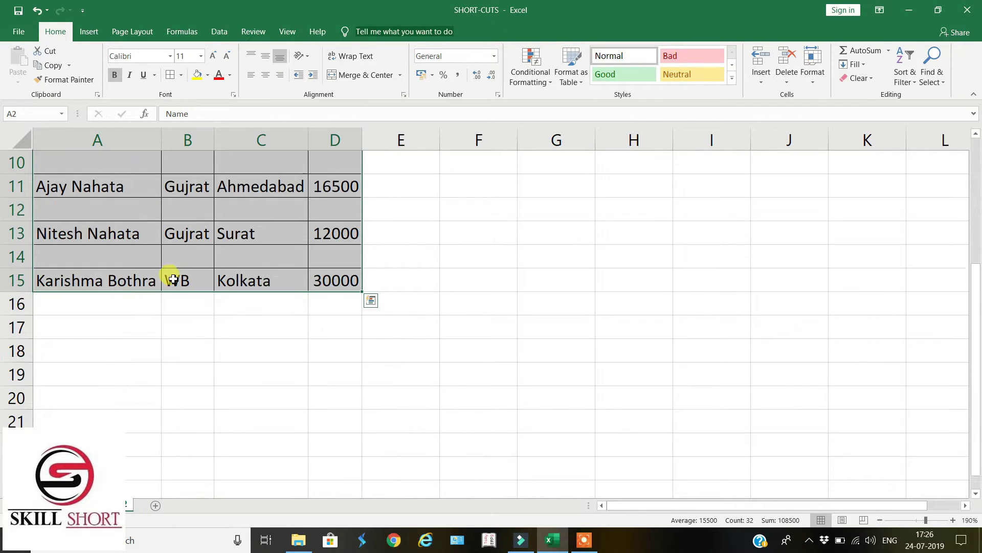
pyautogui.scroll(3, 168, 271)
pyautogui.click(91, 165)
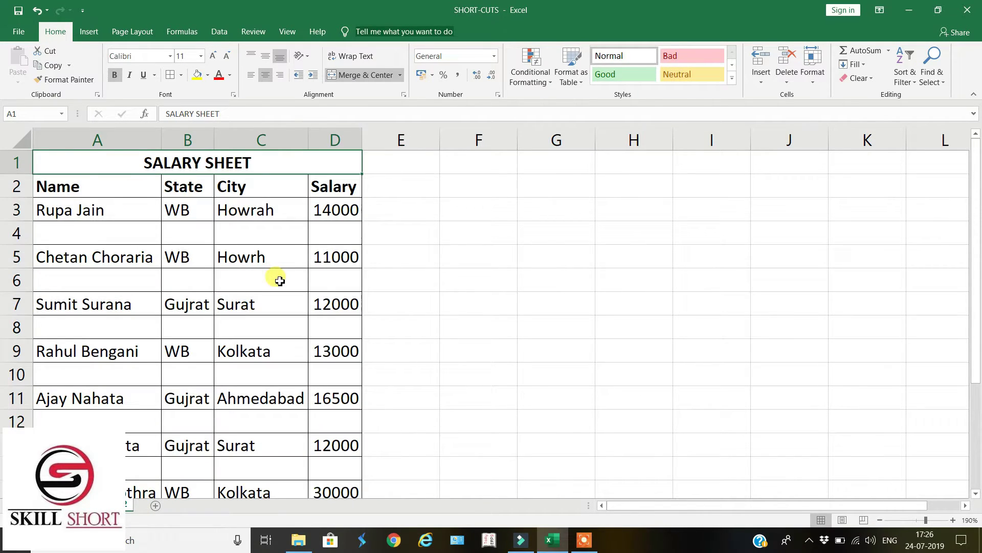
# - Extend and shrink the selection row by row with Shift+Down/Up, then return to the title cell
pyautogui.hotkey('shift', 'Down')
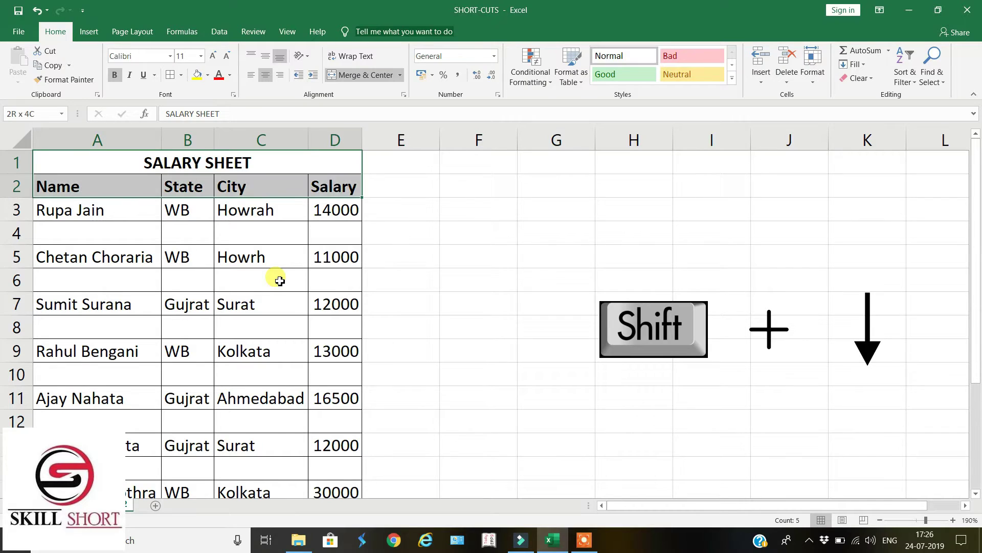
pyautogui.hotkey('shift', 'Down')
pyautogui.hotkey('shift', 'Down')
pyautogui.hotkey('shift', 'Down')
pyautogui.hotkey('shift', 'Down')
pyautogui.hotkey('shift', 'Down')
pyautogui.hotkey('shift', 'Down')
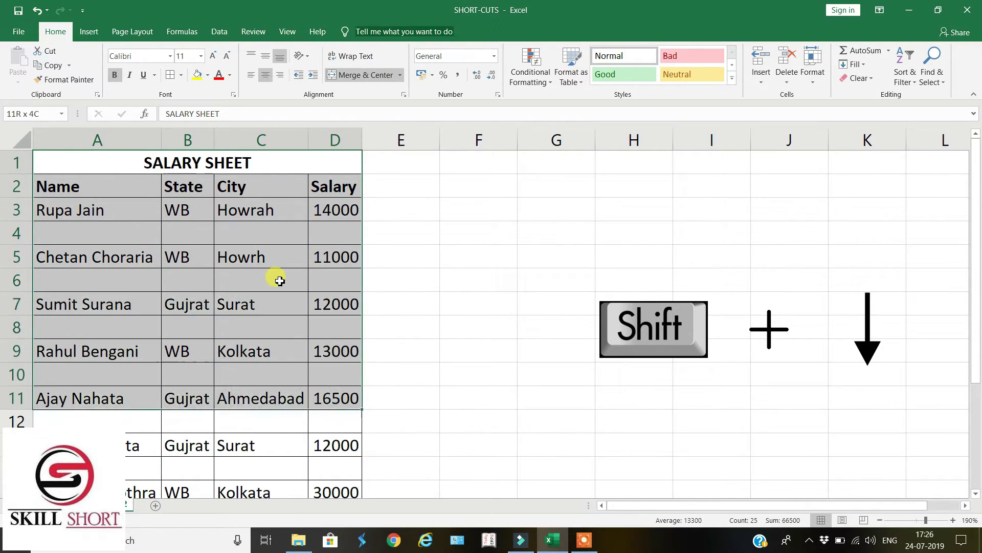
pyautogui.hotkey('shift', 'Down')
pyautogui.hotkey('shift', 'Down')
pyautogui.hotkey('shift', 'Down')
pyautogui.hotkey('shift', 'Up')
pyautogui.hotkey('shift', 'Up')
pyautogui.hotkey('shift', 'Up')
pyautogui.hotkey('shift', 'Up')
pyautogui.hotkey('shift', 'Up')
pyautogui.hotkey('shift', 'Up')
pyautogui.hotkey('shift', 'Up')
pyautogui.hotkey('shift', 'Up')
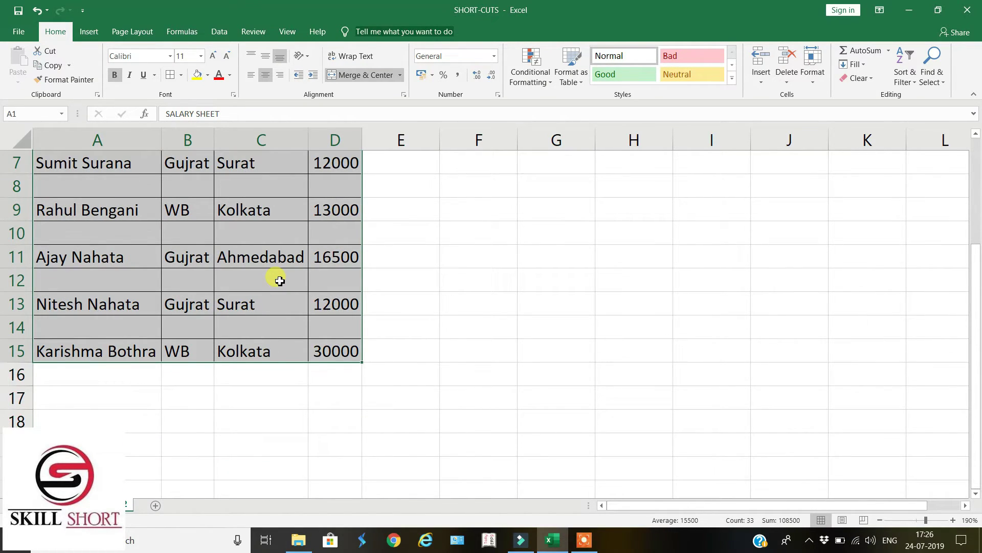
pyautogui.hotkey('shift', 'Up')
pyautogui.hotkey('shift', 'Up')
pyautogui.hotkey('shift', 'Up')
pyautogui.hotkey('shift', 'Down')
pyautogui.hotkey('shift', 'Down')
pyautogui.hotkey('shift', 'Down')
pyautogui.hotkey('shift', 'Down')
pyautogui.hotkey('shift', 'Down')
pyautogui.hotkey('shift', 'Down')
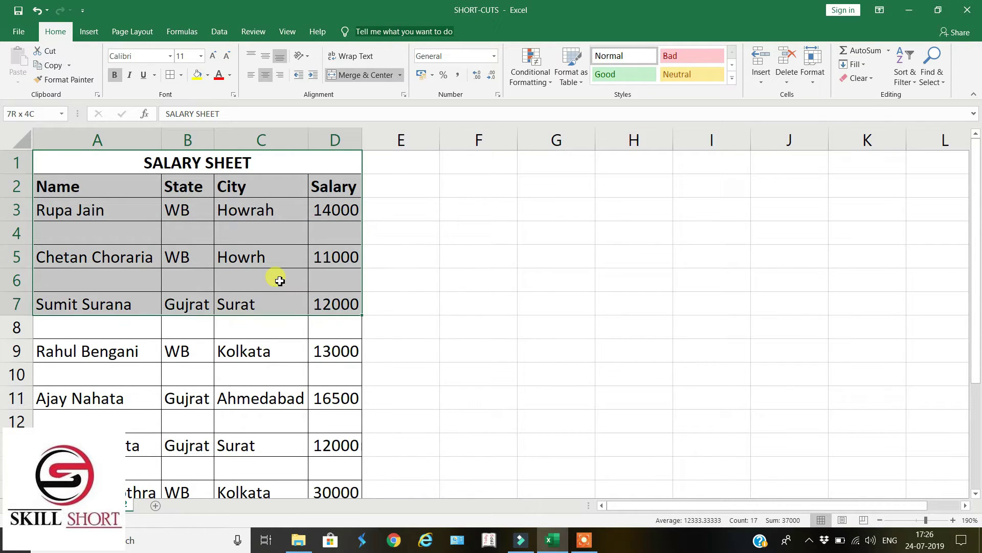
pyautogui.hotkey('shift', 'Down')
pyautogui.hotkey('shift', 'Down')
pyautogui.hotkey('shift', 'Down')
pyautogui.hotkey('shift', 'Down')
pyautogui.hotkey('shift', 'Down')
pyautogui.hotkey('shift', 'Down')
pyautogui.hotkey('shift', 'Down')
pyautogui.hotkey('shift', 'Down')
pyautogui.hotkey('shift', 'Down')
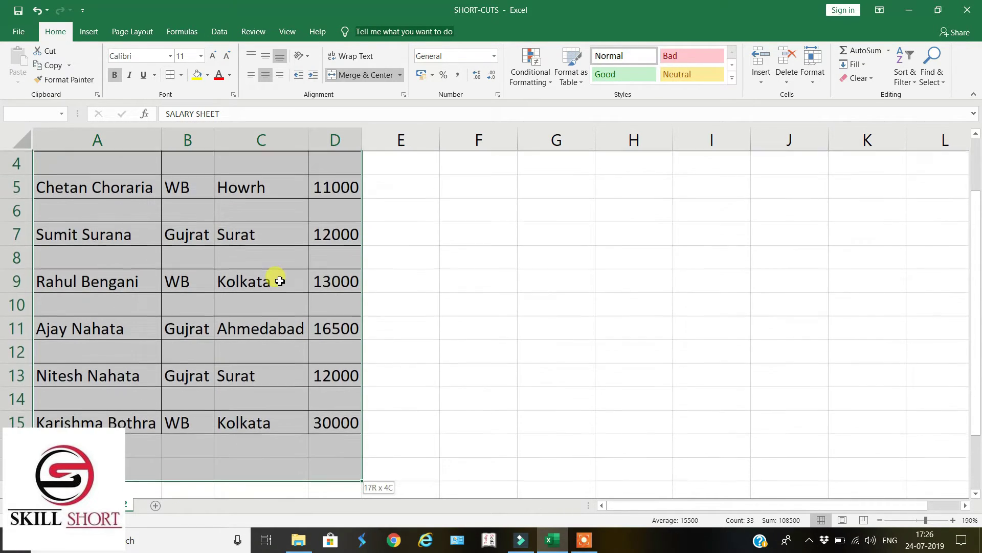
pyautogui.hotkey('shift', 'Down')
pyautogui.hotkey('ctrl', 'Home')
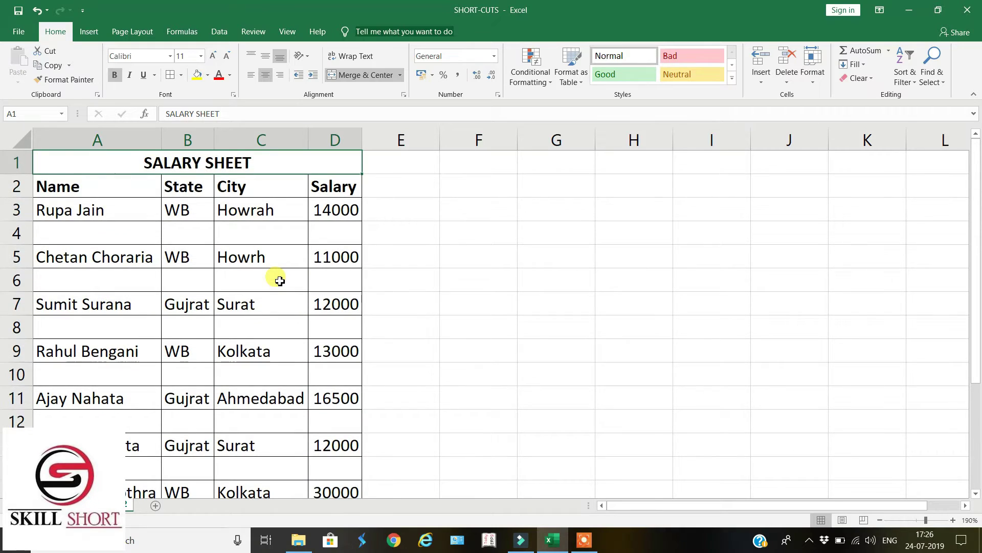
pyautogui.press('Down')
pyautogui.press('Up')
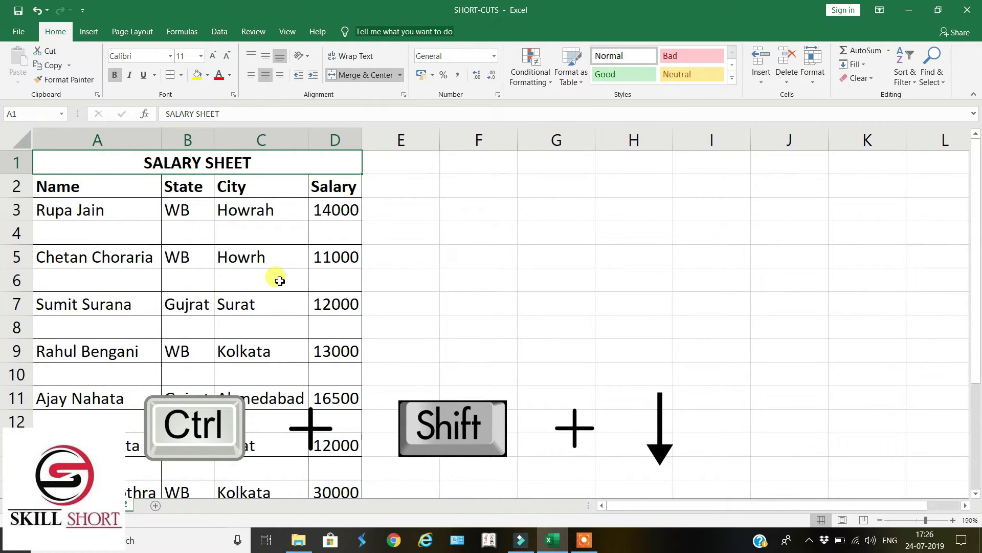
pyautogui.hotkey('ctrl', 'shift', 'Down')
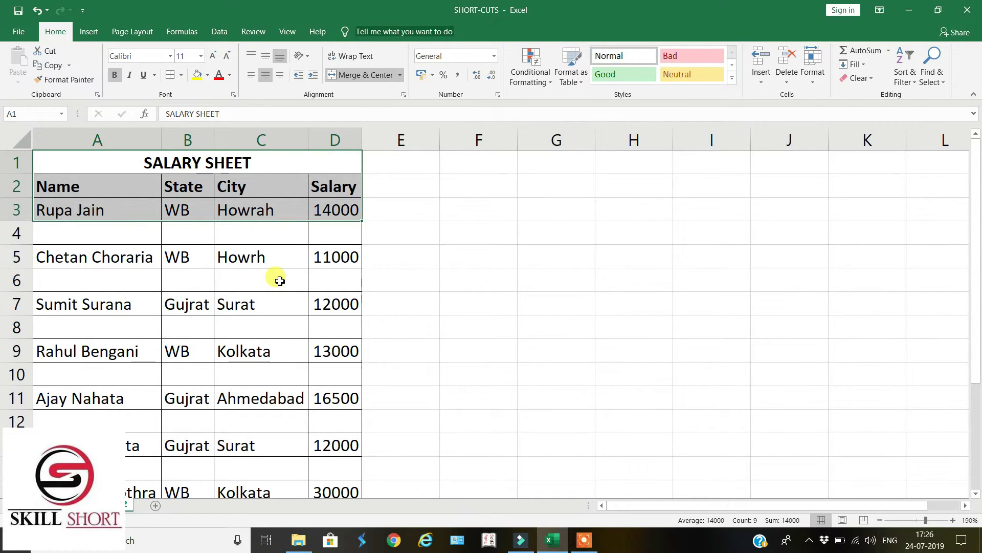
pyautogui.hotkey('ctrl', 'shift', 'Up')
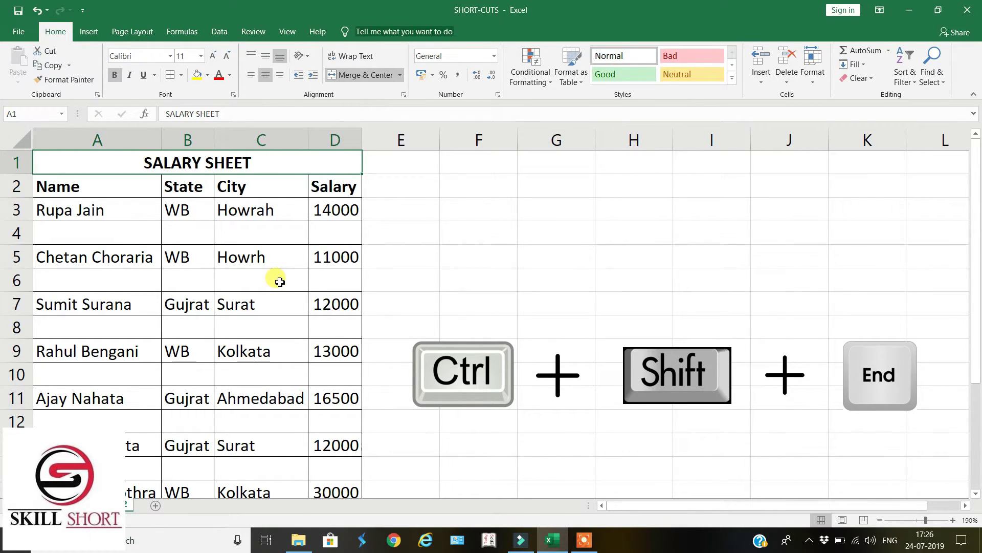
# - Compare Ctrl+Shift+End, selecting to the last used cell, with Ctrl+Shift+Down on the gapped table
pyautogui.hotkey('ctrl', 'shift', 'End')
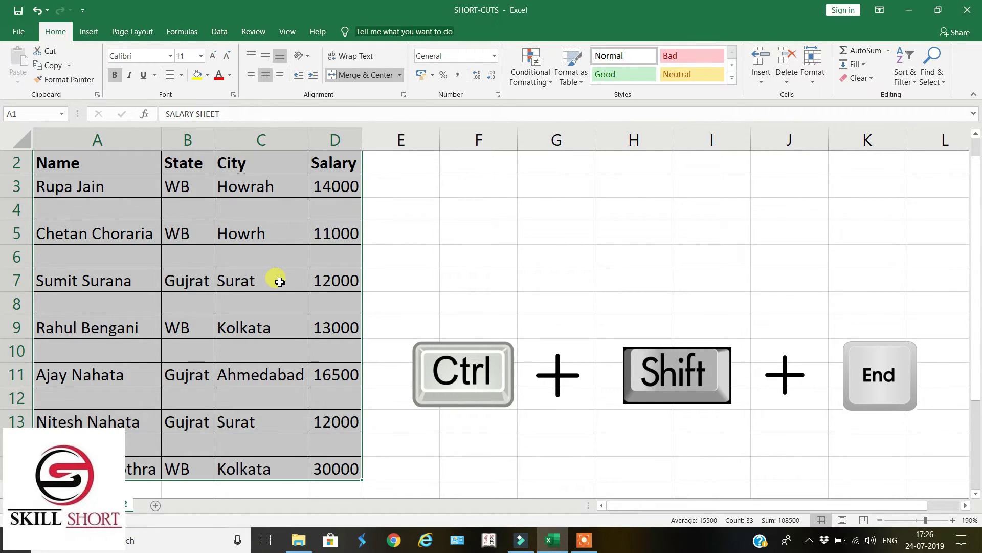
pyautogui.hotkey('ctrl', 'Home')
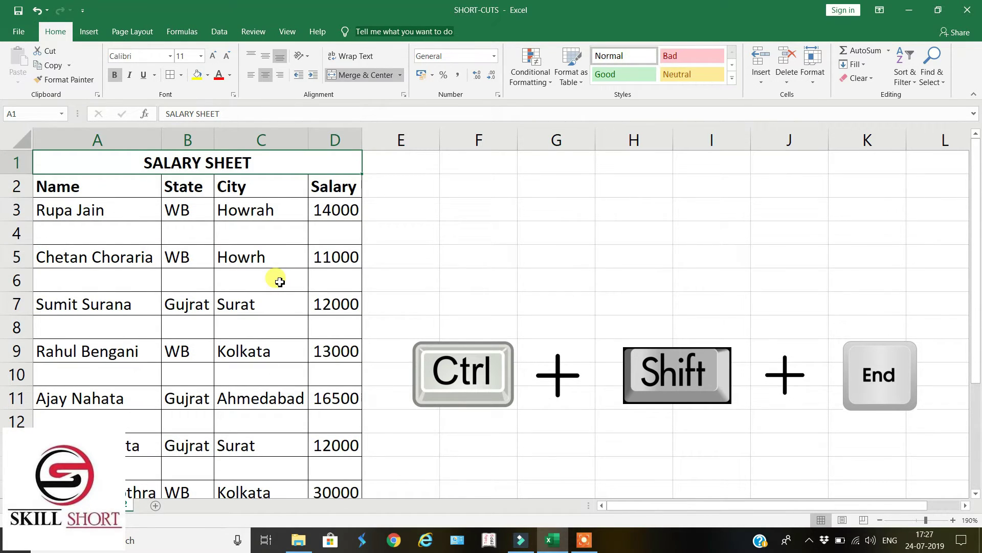
pyautogui.hotkey('ctrl', 'shift', 'Down')
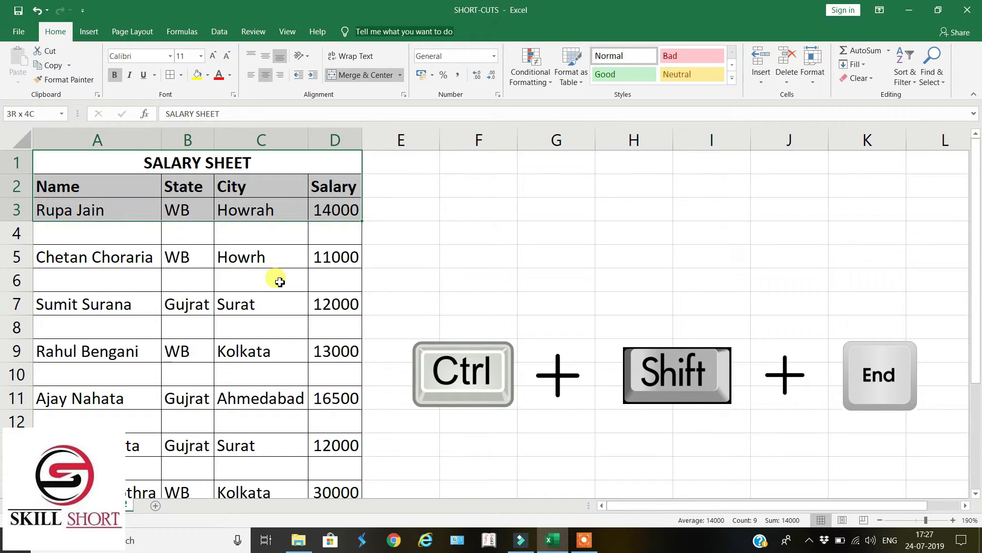
pyautogui.hotkey('ctrl', 'Home')
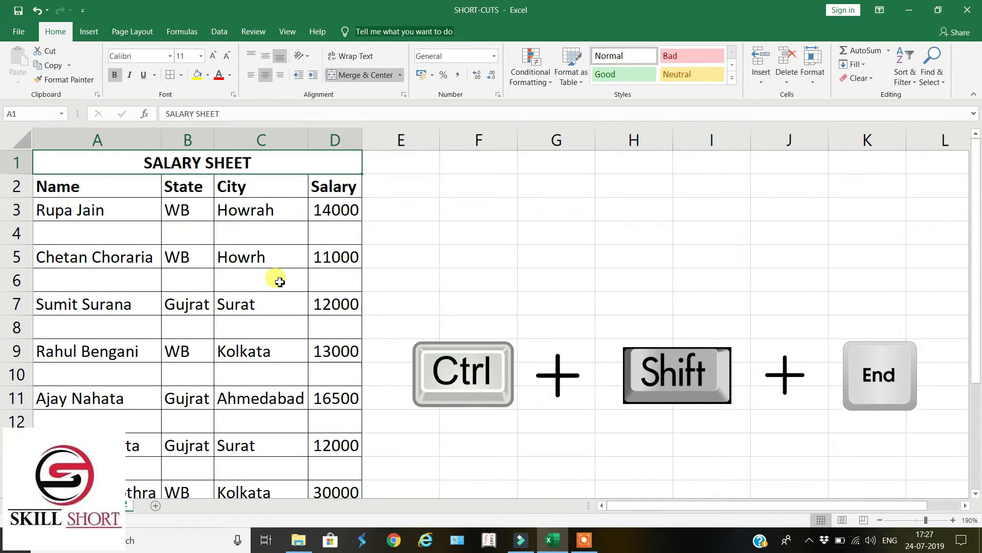
pyautogui.hotkey('ctrl', 'shift', 'End')
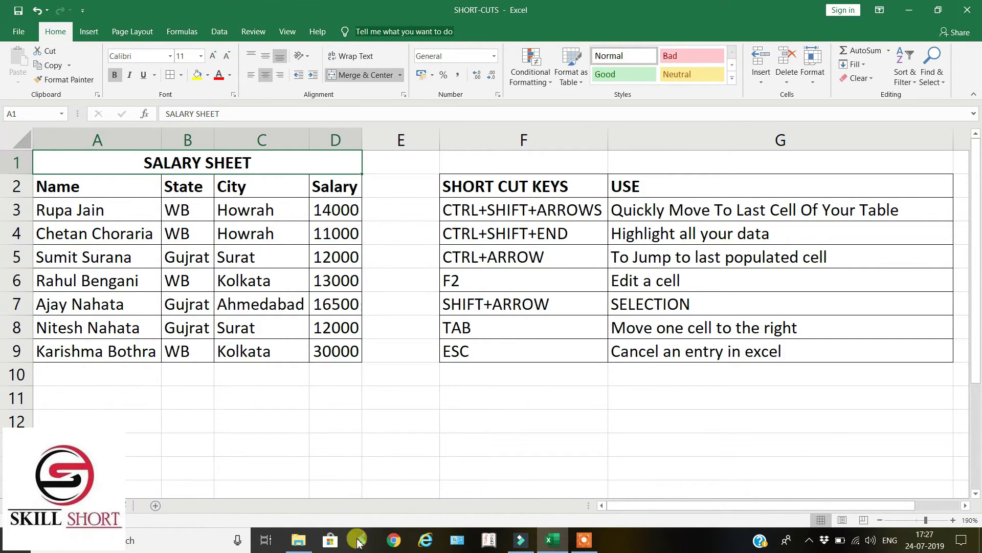
# - On the first sheet, select the salary table A1:D9 from its title with Ctrl+Shift+Down
pyautogui.click(22, 138)
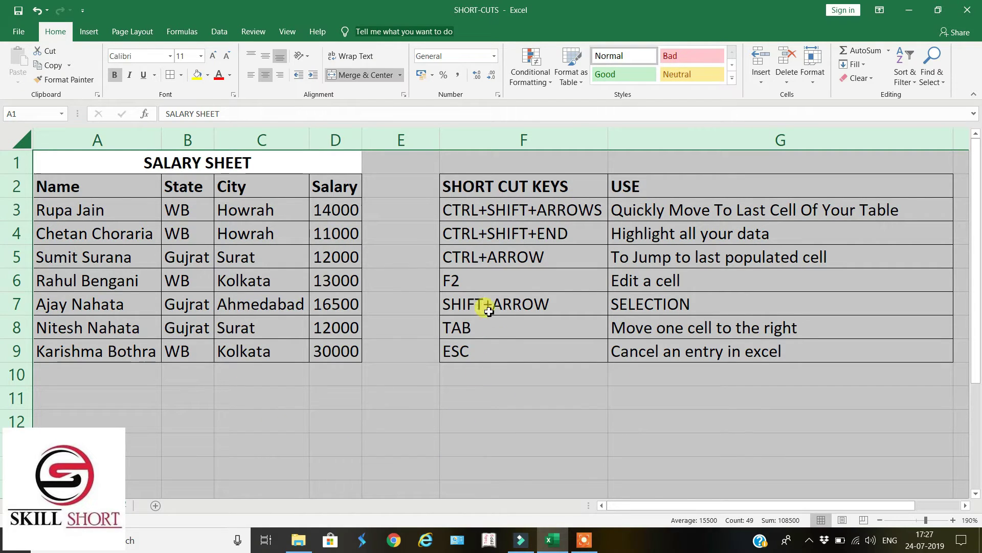
pyautogui.click(324, 423)
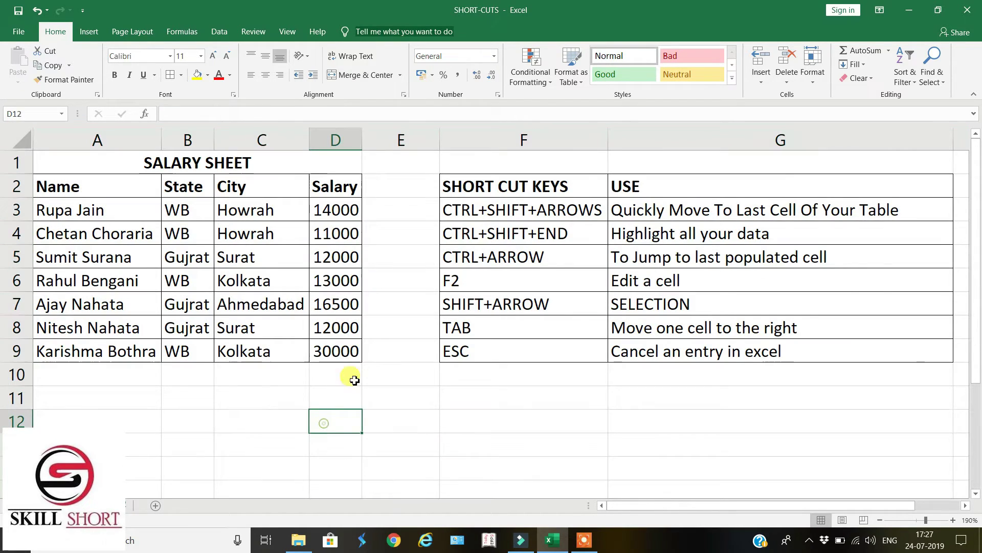
pyautogui.click(534, 209)
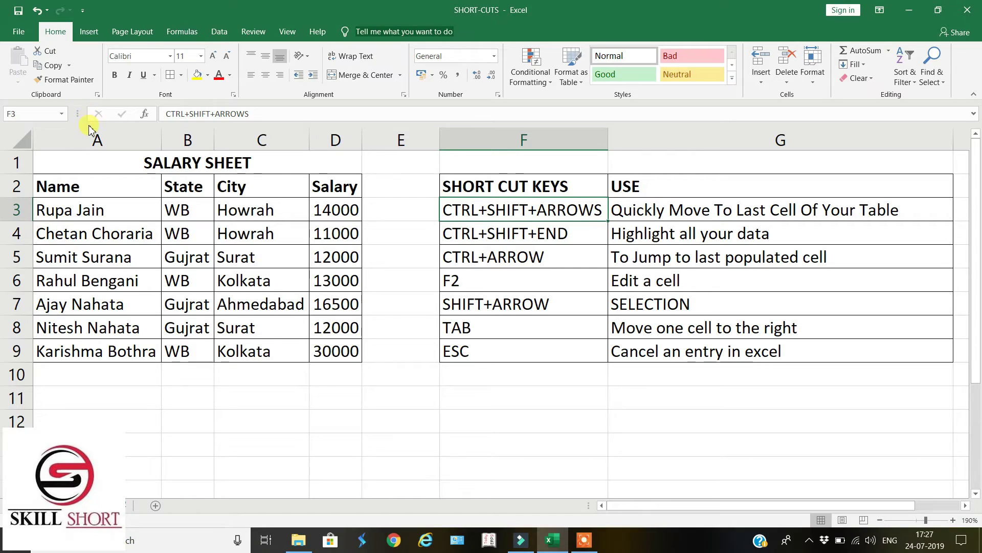
pyautogui.click(135, 165)
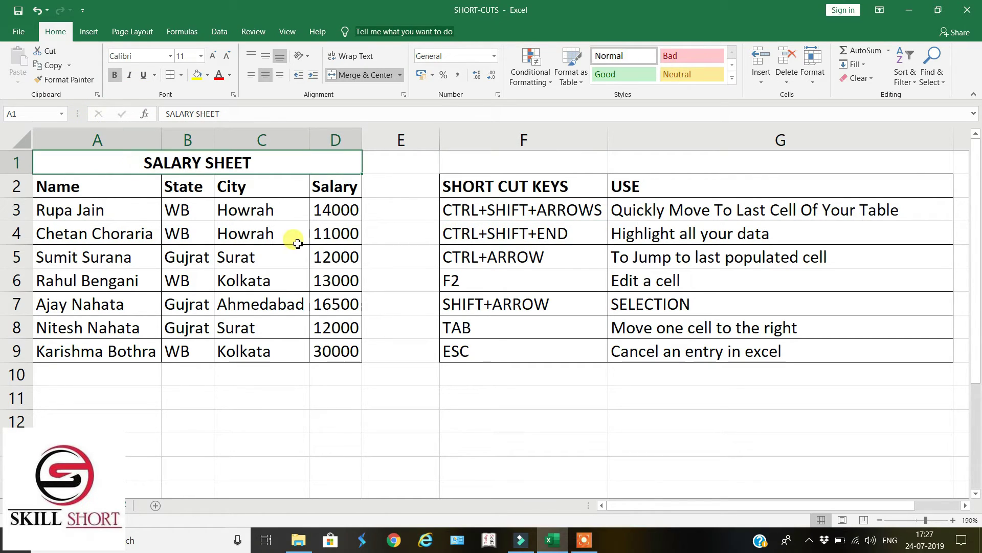
pyautogui.hotkey('ctrl', 'shift', 'Down')
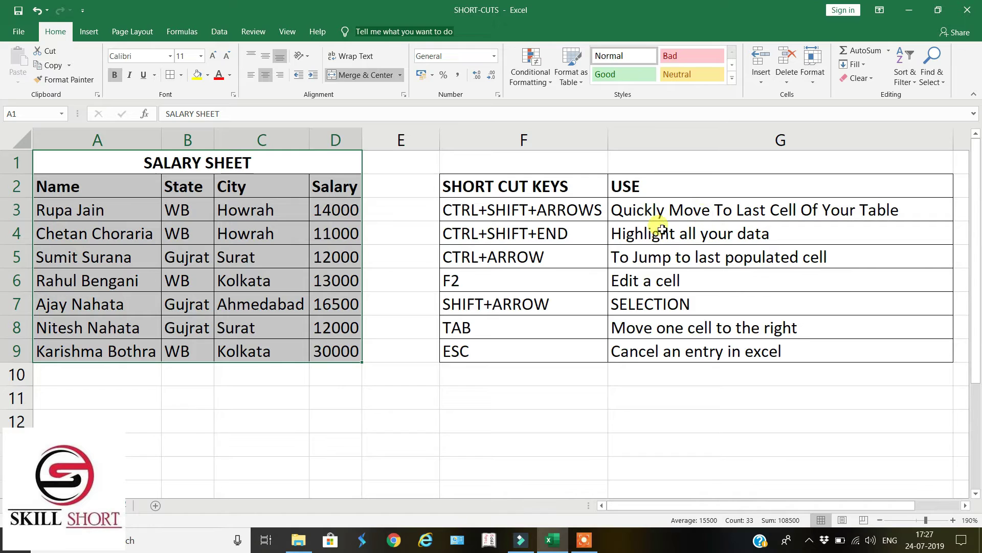
# - On the gapped sheet, show Ctrl+Shift+Down stopping at the first blank row and Ctrl+Shift+End selecting everything
pyautogui.click(133, 506)
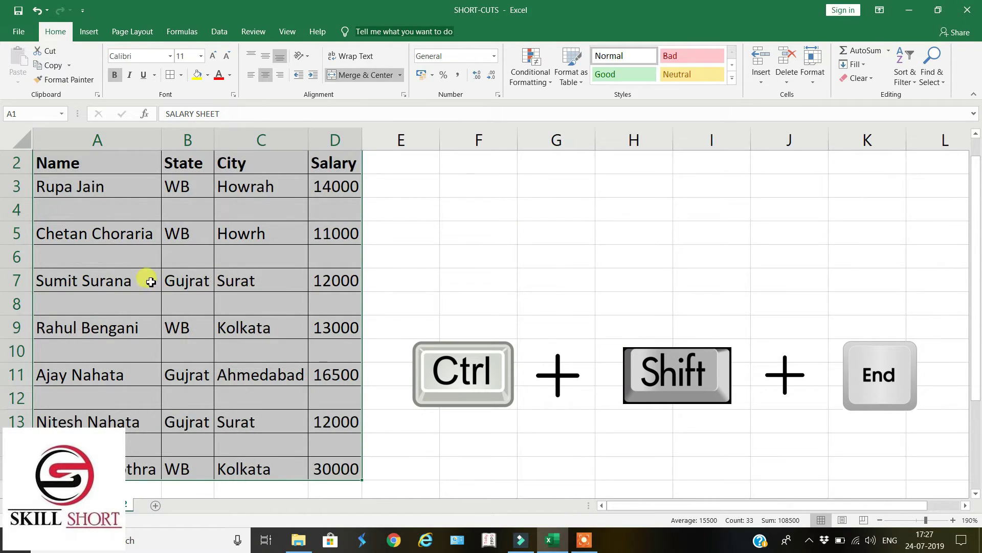
pyautogui.click(114, 215)
pyautogui.scroll(1, 114, 217)
pyautogui.click(108, 165)
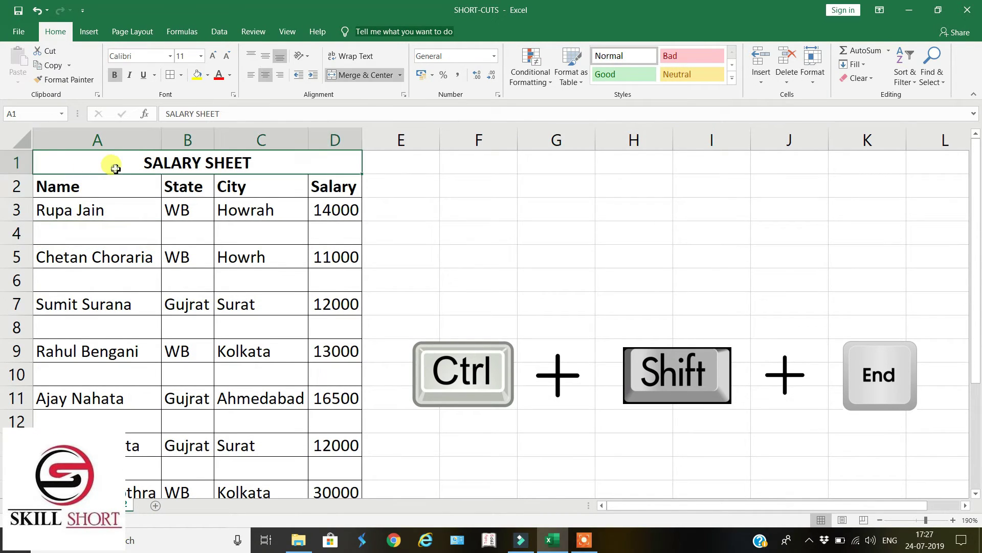
pyautogui.hotkey('ctrl', 'shift', 'Down')
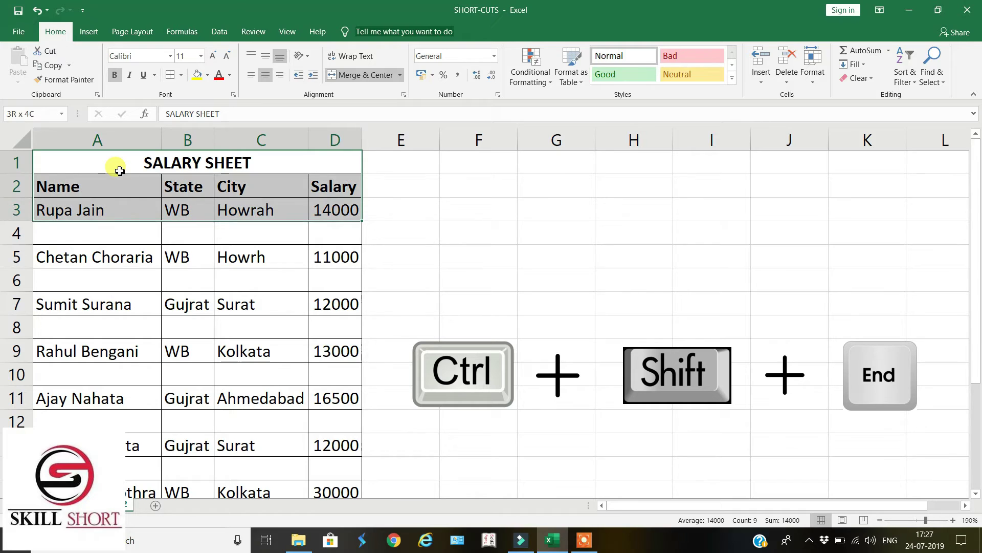
pyautogui.click(119, 171)
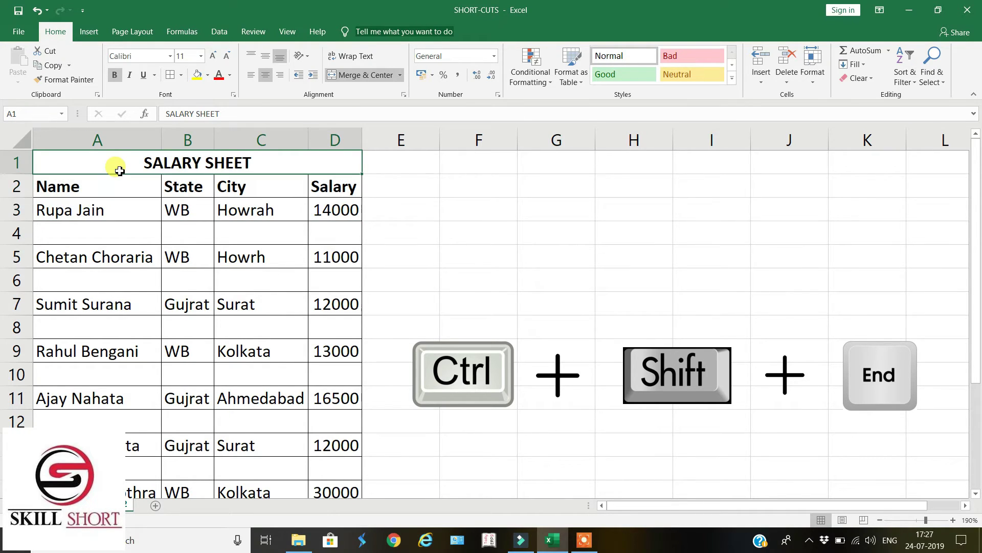
pyautogui.hotkey('ctrl', 'shift', 'End')
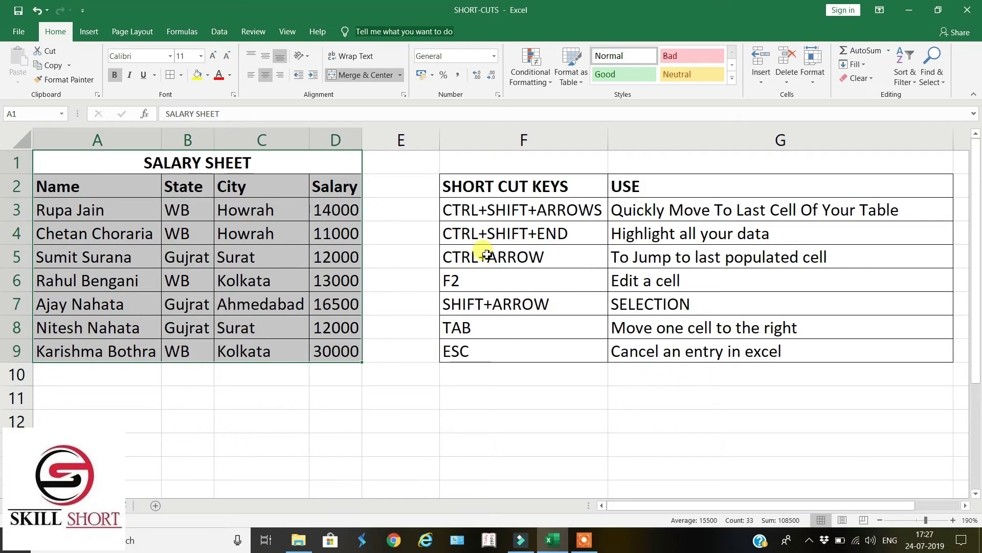
pyautogui.click(480, 255)
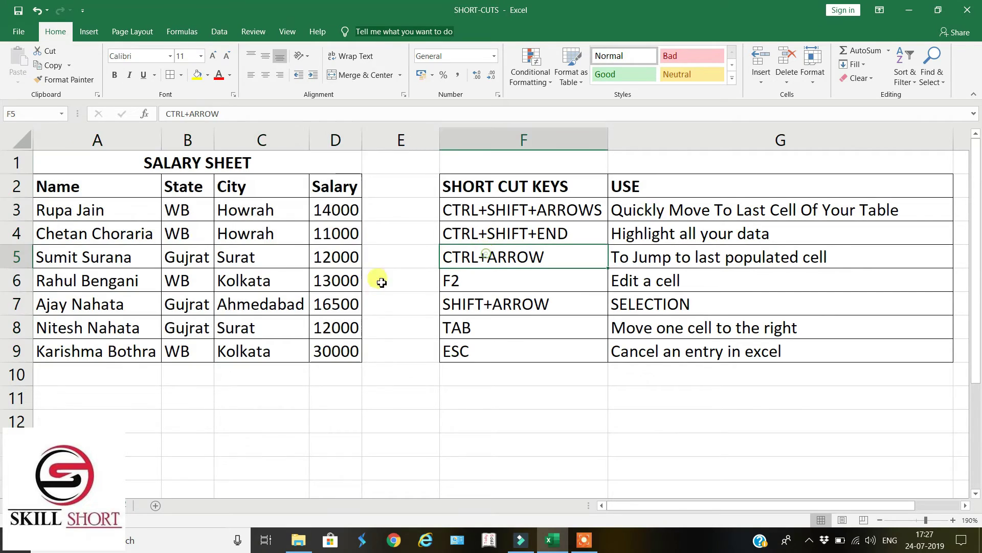
pyautogui.click(77, 368)
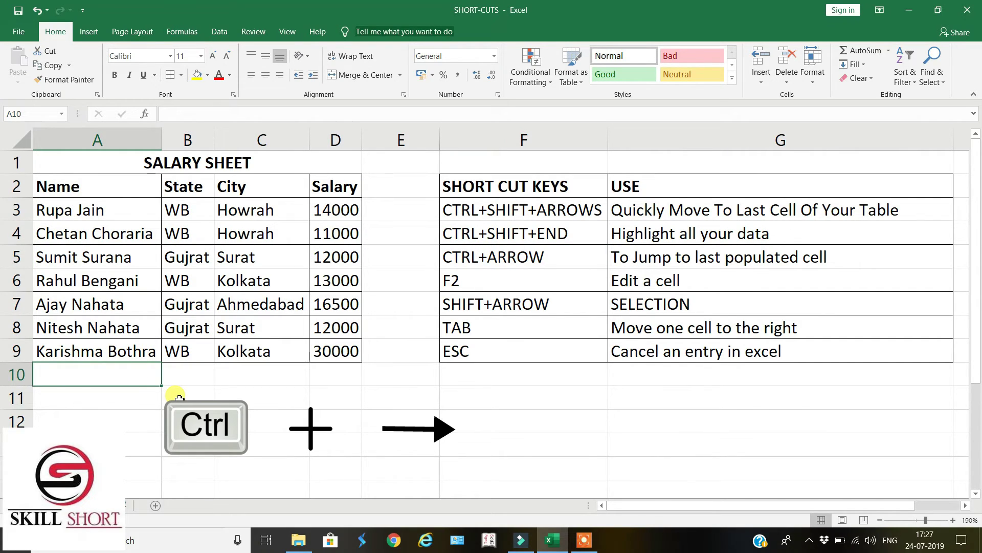
pyautogui.hotkey('ctrl', 'Right')
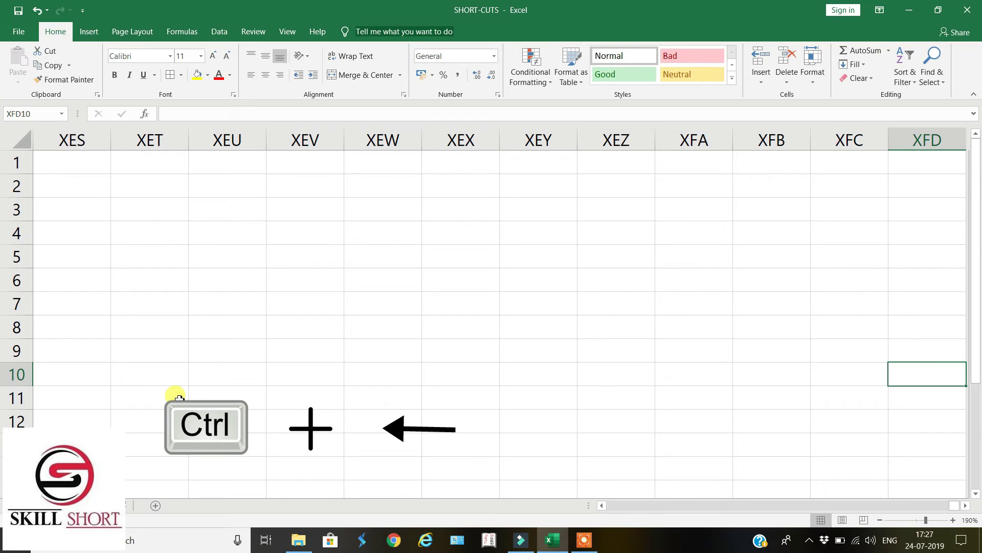
pyautogui.hotkey('ctrl', 'Left')
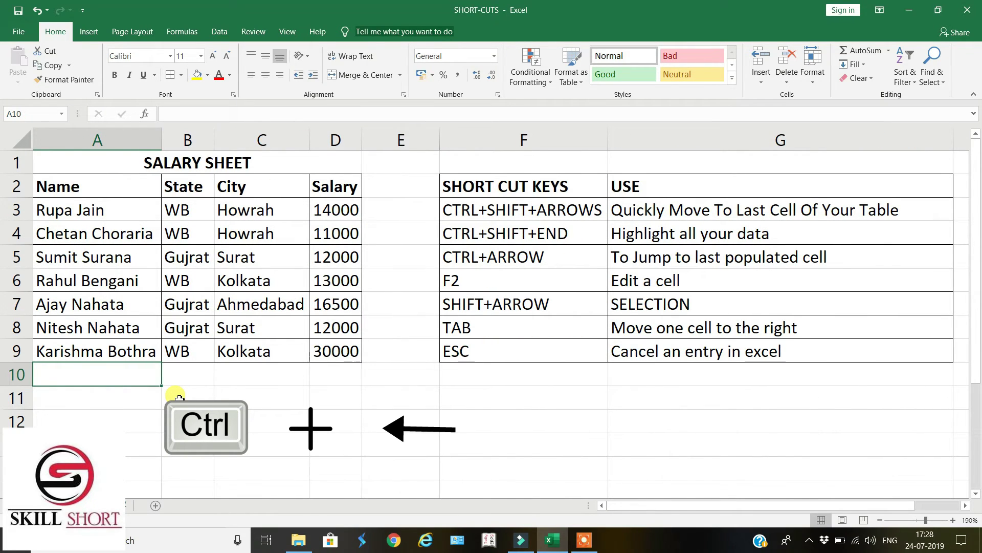
pyautogui.hotkey('ctrl', 'Down')
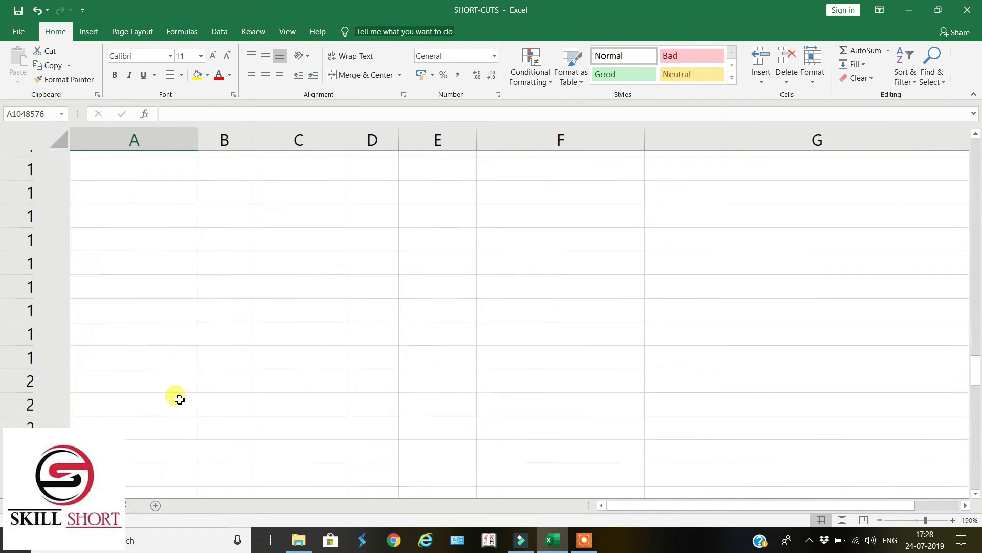
pyautogui.hotkey('ctrl', 'Up')
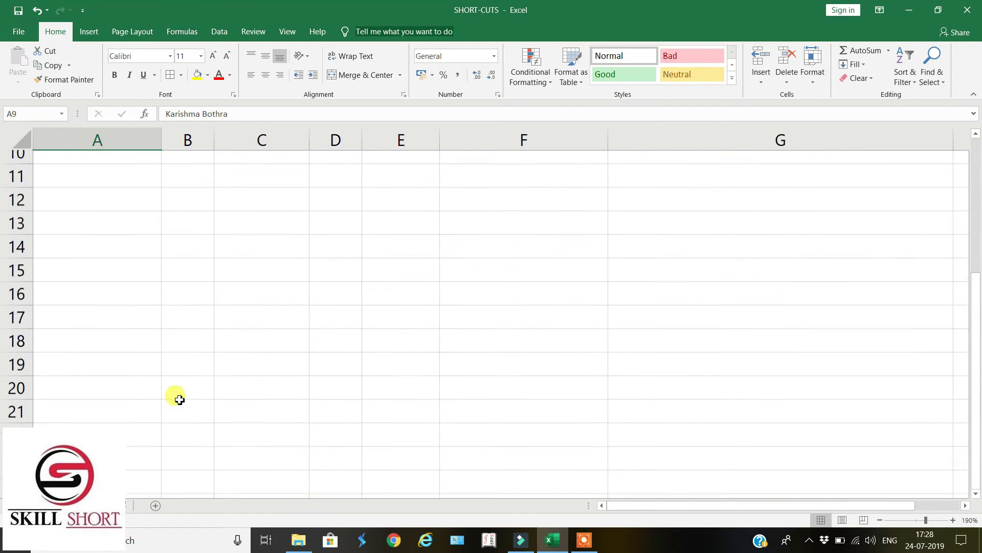
pyautogui.hotkey('ctrl', 'Up')
pyautogui.press('Down')
pyautogui.press('Down')
pyautogui.press('Down')
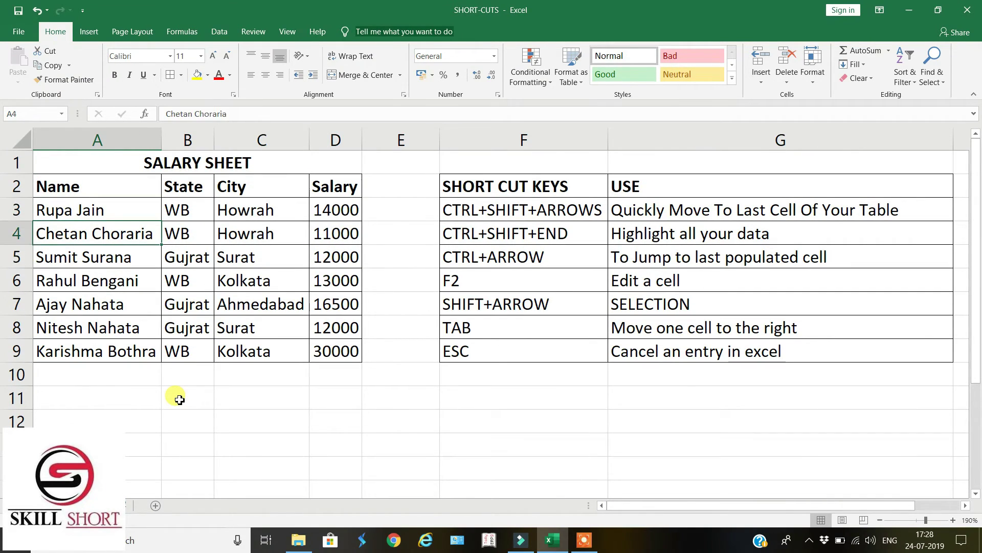
pyautogui.press('Down')
pyautogui.press('Down')
pyautogui.press('Down')
pyautogui.press('Up')
pyautogui.press('Up')
pyautogui.press('Right')
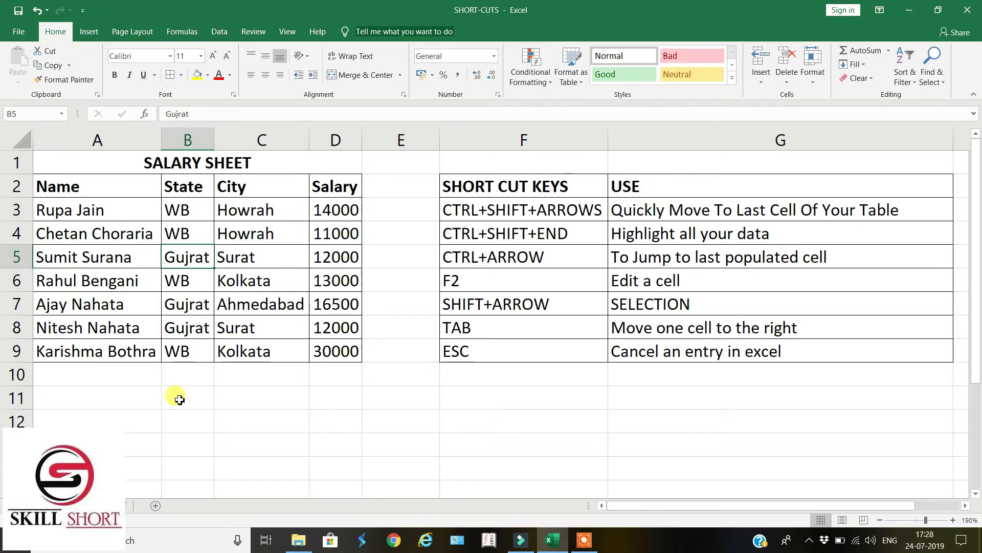
pyautogui.press('Right')
pyautogui.press('Right')
# - Change C4 to 'Howrah 2', then open 'Surat' in C5 for editing and cancel without changes
pyautogui.press('Left')
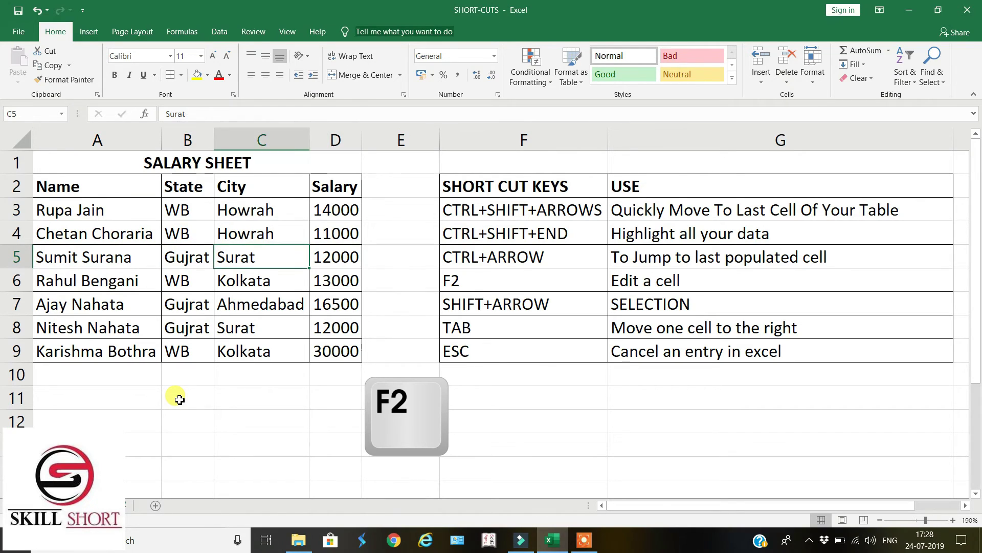
pyautogui.press('Up')
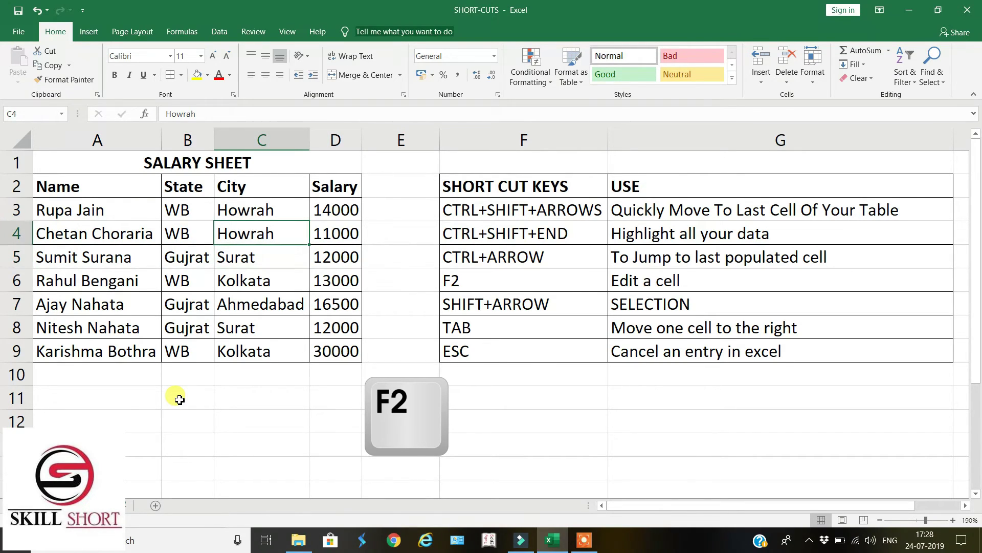
pyautogui.press('F2')
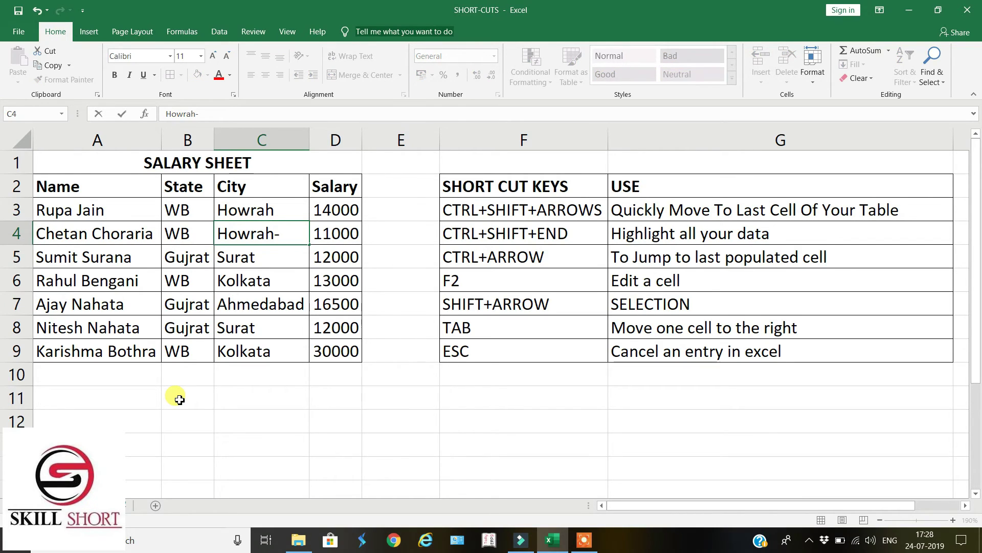
pyautogui.write('2')
pyautogui.press('Return')
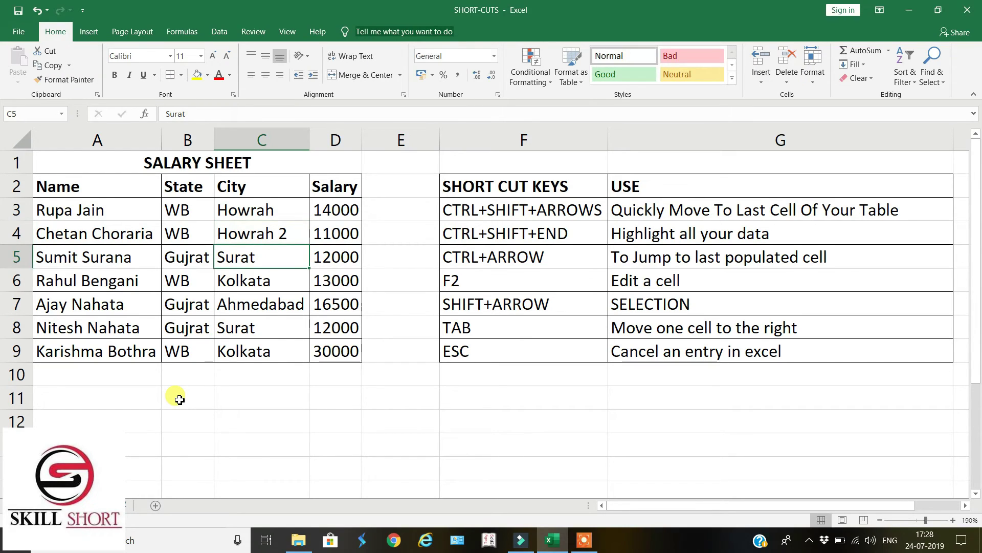
pyautogui.press('F2')
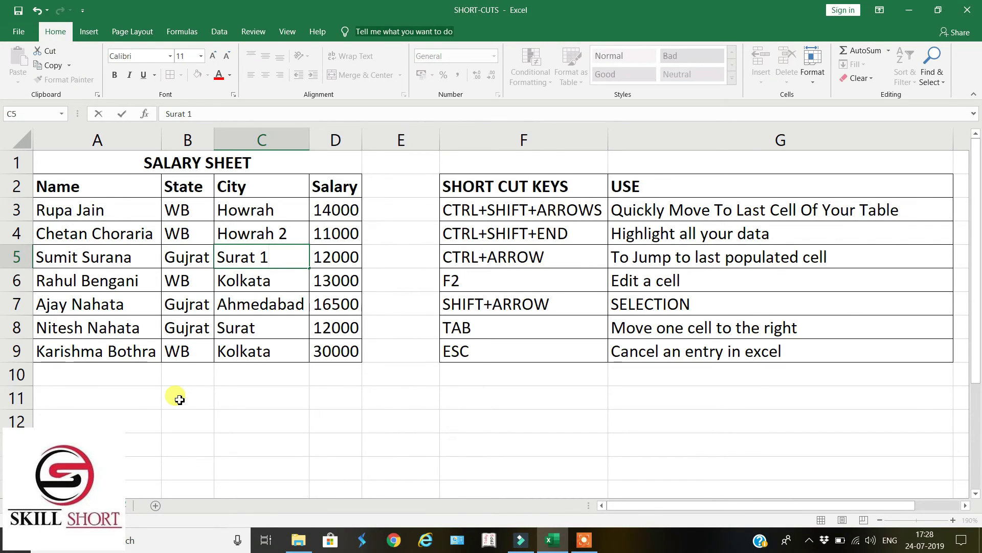
pyautogui.press('Escape')
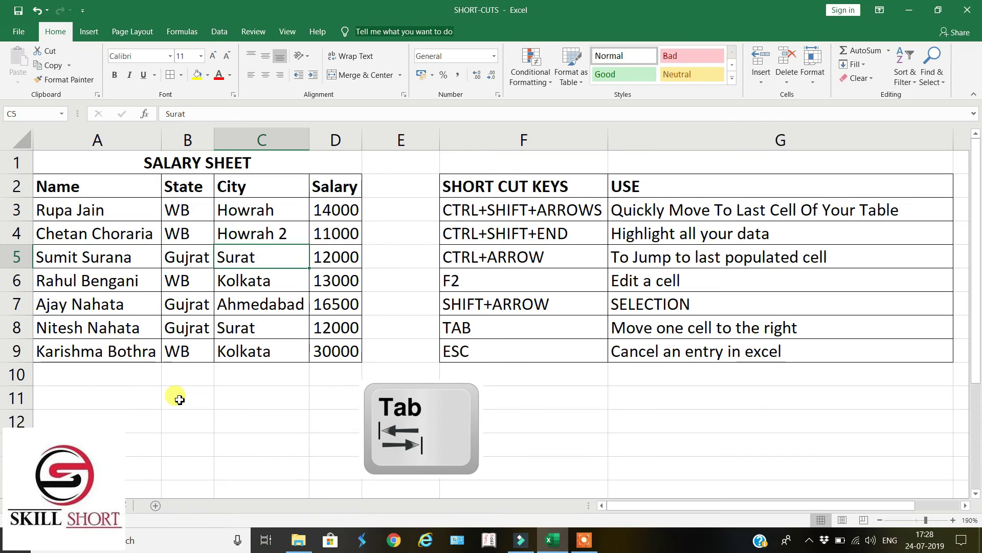
pyautogui.press('Tab')
pyautogui.press('Tab')
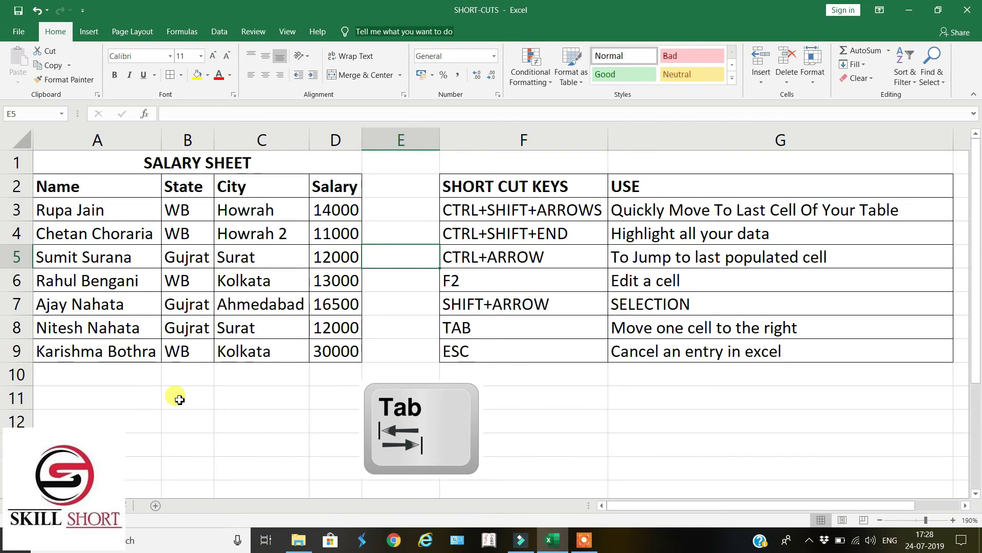
pyautogui.press('Tab')
pyautogui.press('Tab')
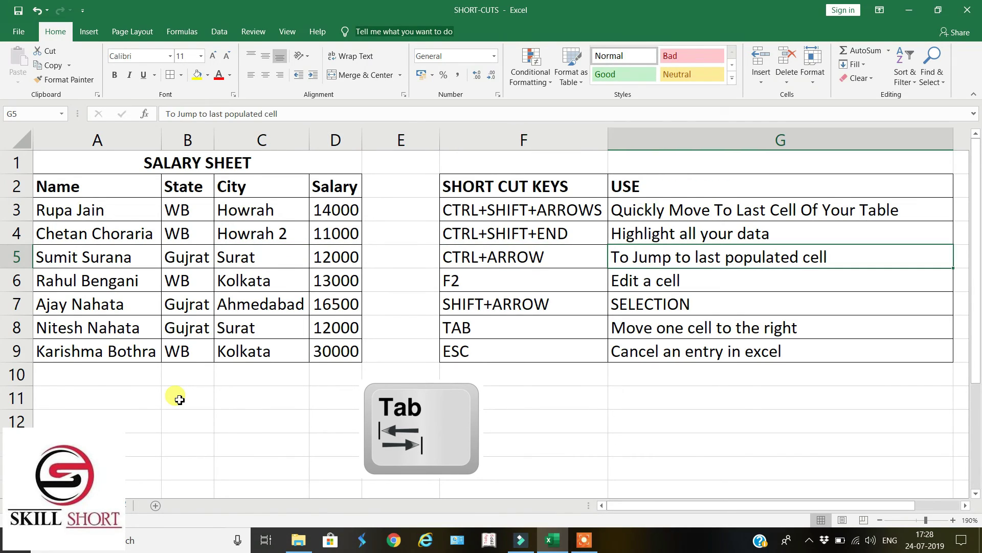
pyautogui.press('Tab')
pyautogui.press('Tab')
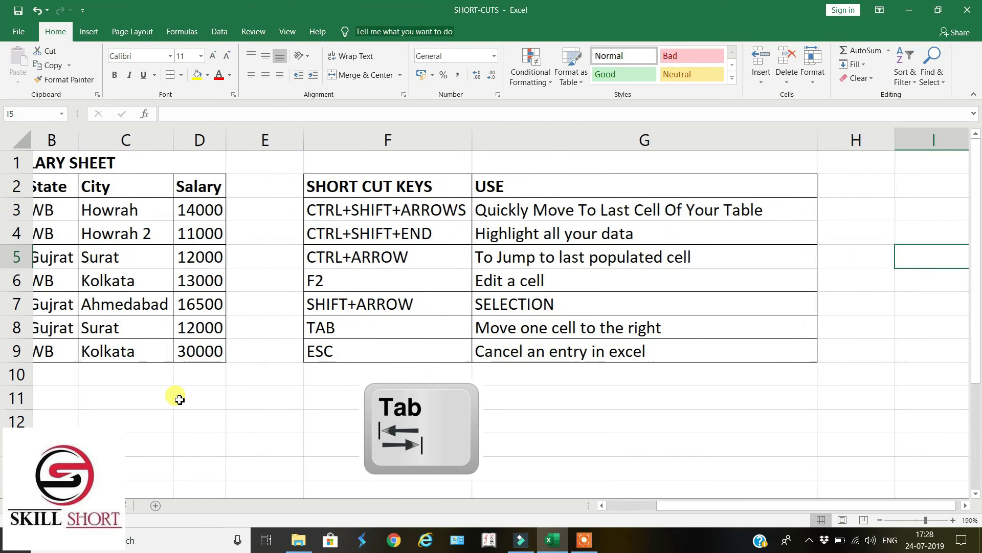
pyautogui.press('Tab')
pyautogui.hotkey('shift', 'Tab')
pyautogui.hotkey('shift', 'Tab')
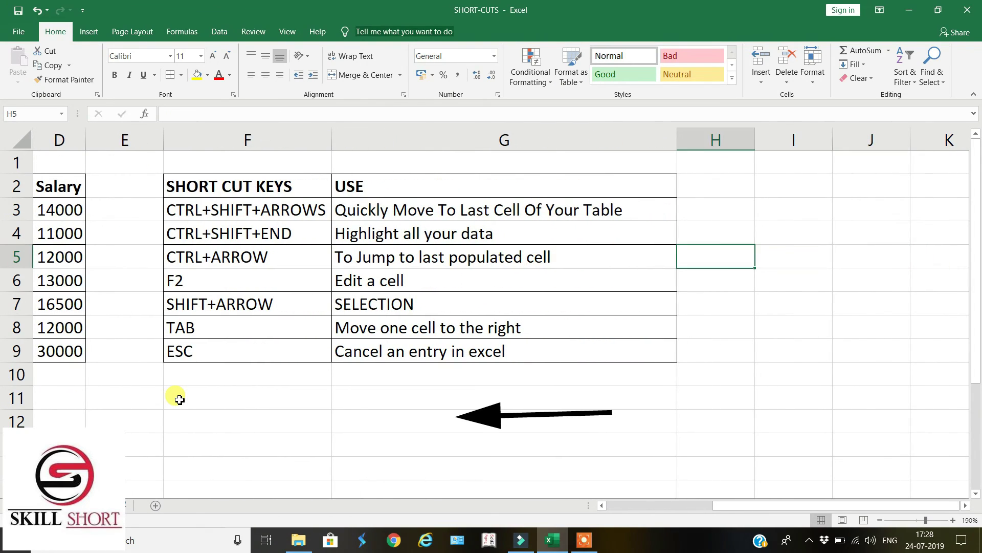
pyautogui.hotkey('shift', 'Tab')
pyautogui.hotkey('shift', 'Tab')
pyautogui.press('Home')
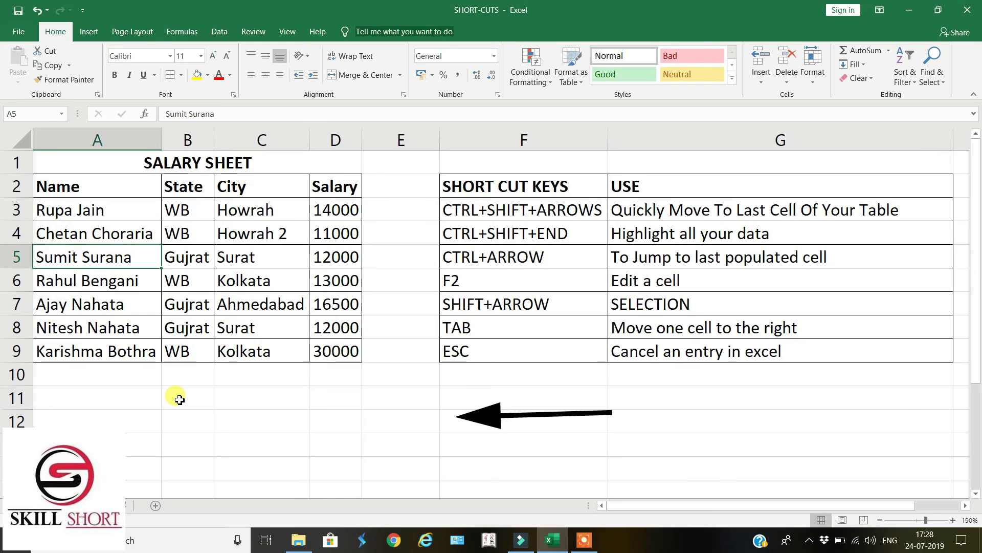